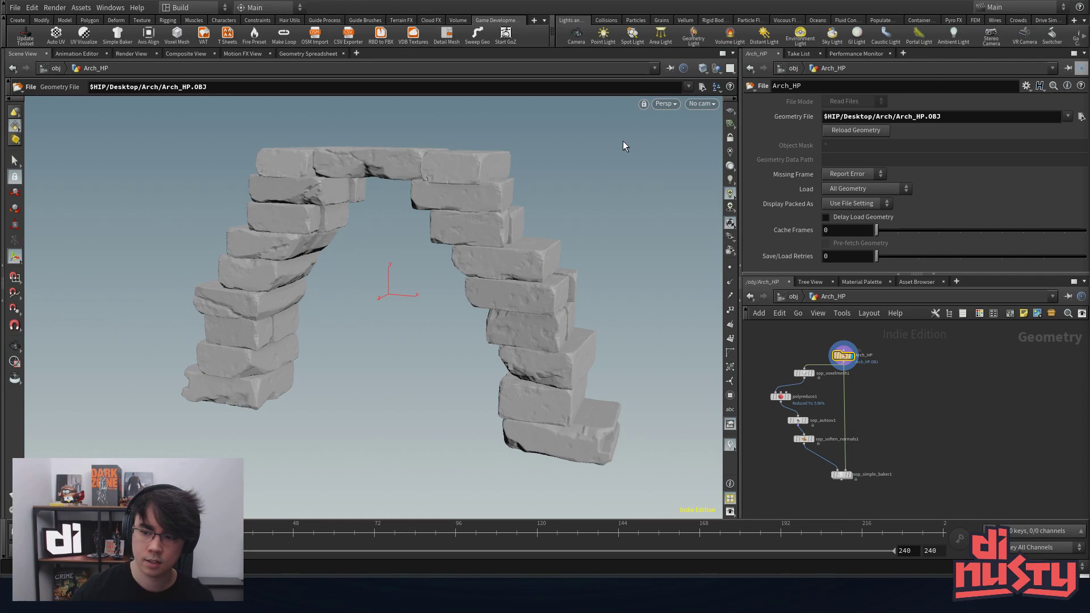
- Turn on the Arch_HP object's display at the obj level and go back inside its network
{"action": "key", "text": "Escape"}
{"action": "left_click_drag", "start_coordinate": [568, 318], "coordinate": [437, 340]}
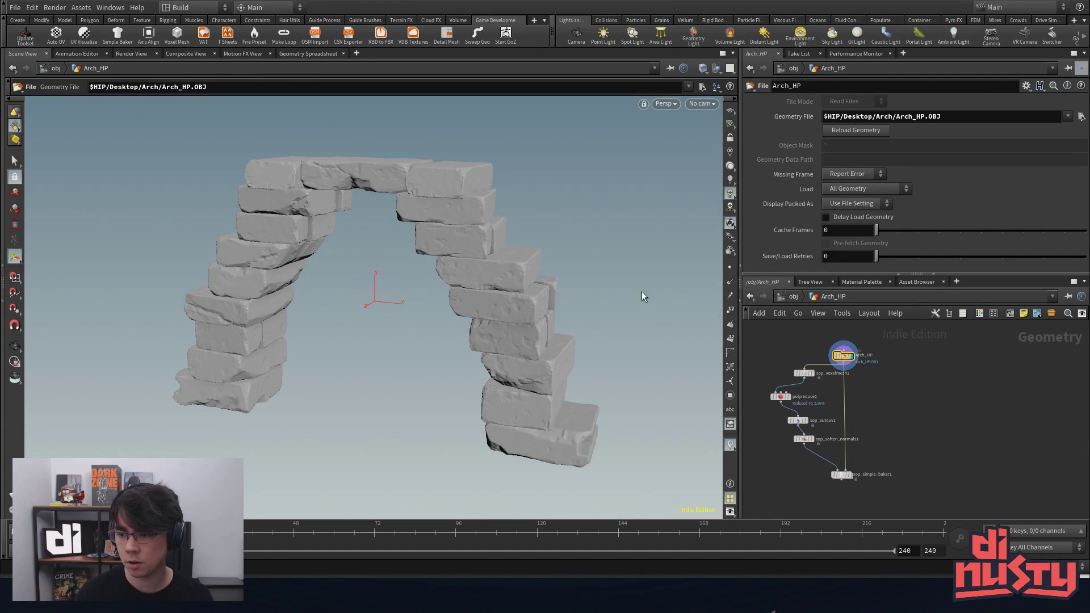
{"action": "scroll", "coordinate": [822, 335], "scroll_direction": "up", "scroll_amount": 5}
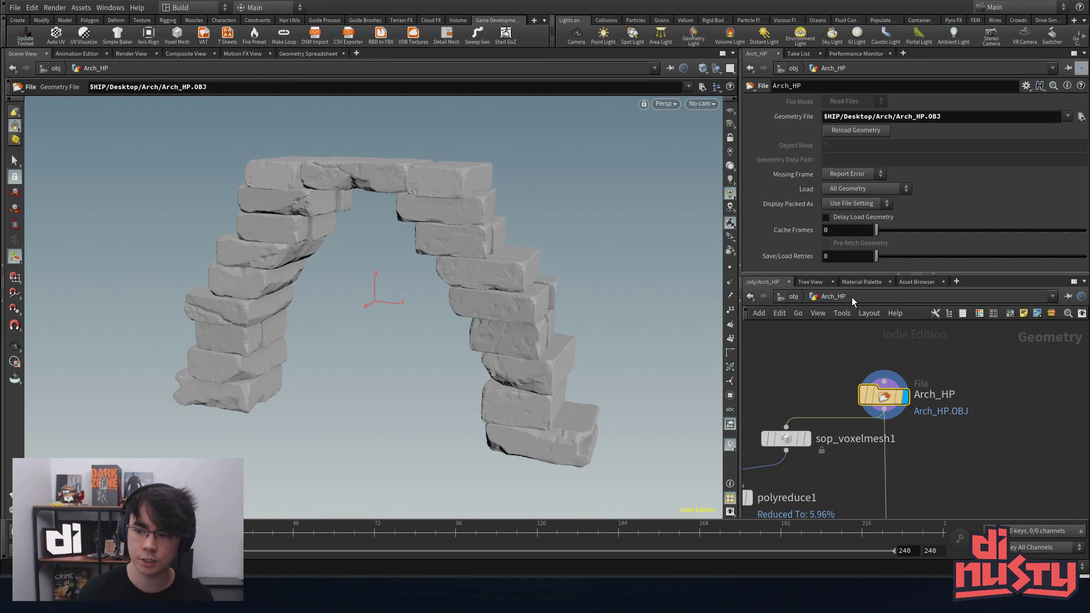
{"action": "left_click", "coordinate": [793, 297]}
{"action": "scroll", "coordinate": [816, 428], "scroll_direction": "up", "scroll_amount": 3}
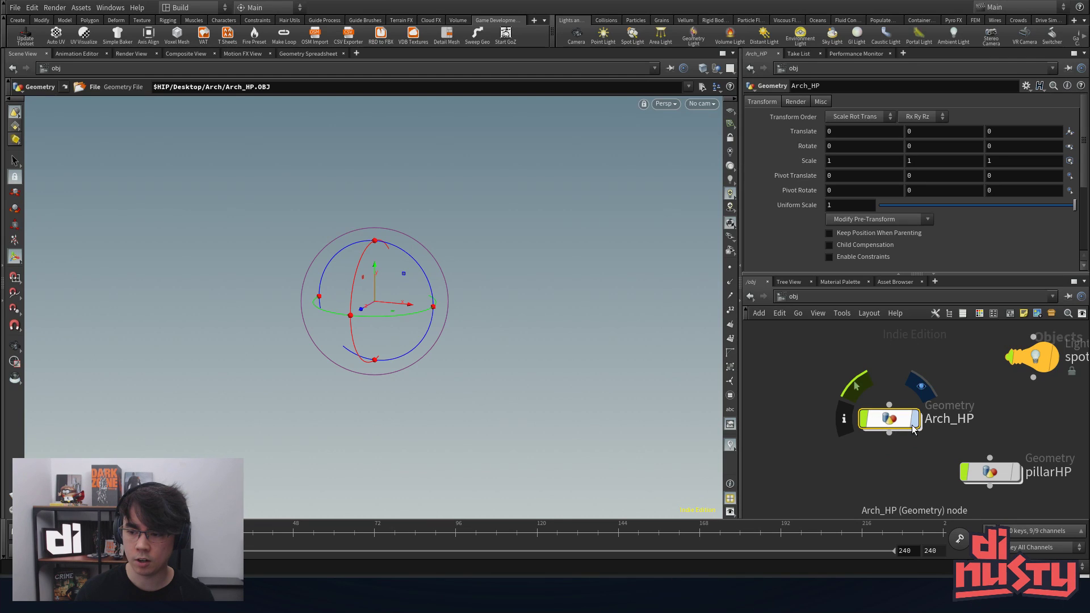
{"action": "left_click", "coordinate": [915, 420]}
{"action": "key", "text": "Escape"}
{"action": "left_click_drag", "start_coordinate": [623, 338], "coordinate": [563, 351]}
{"action": "double_click", "coordinate": [888, 420]}
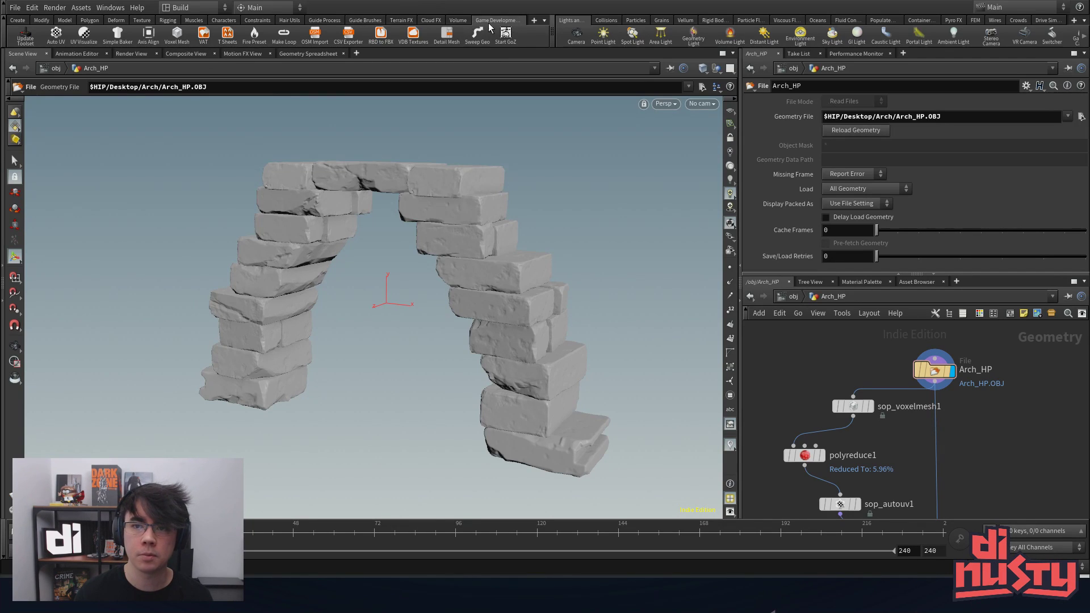
- Look up Game Development Toolset in the list of available shelves, leaving the selection as it is
{"action": "left_click", "coordinate": [534, 21]}
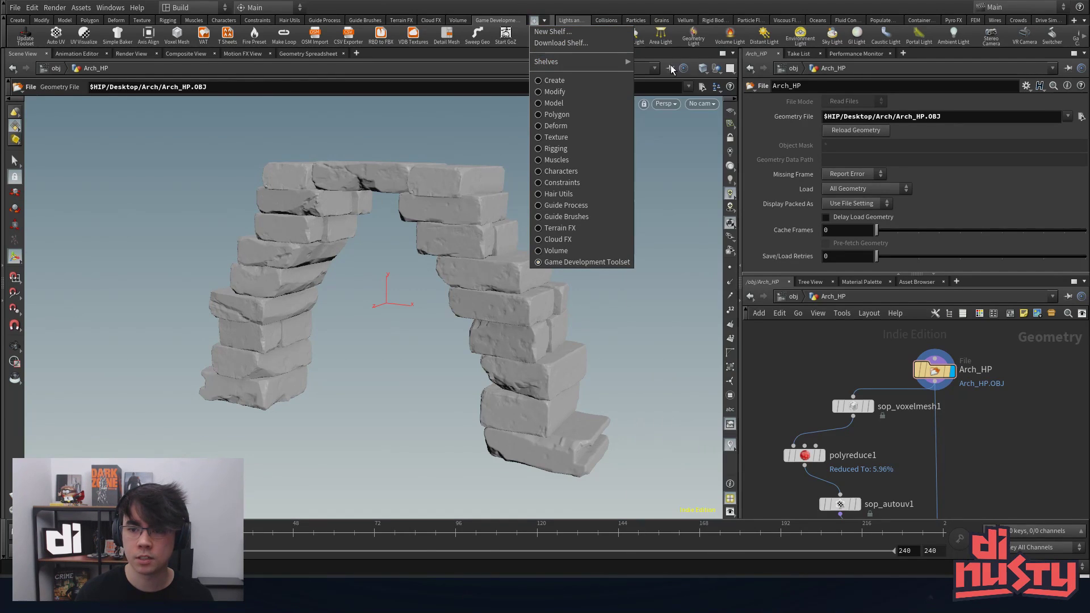
{"action": "mouse_move", "coordinate": [625, 63]}
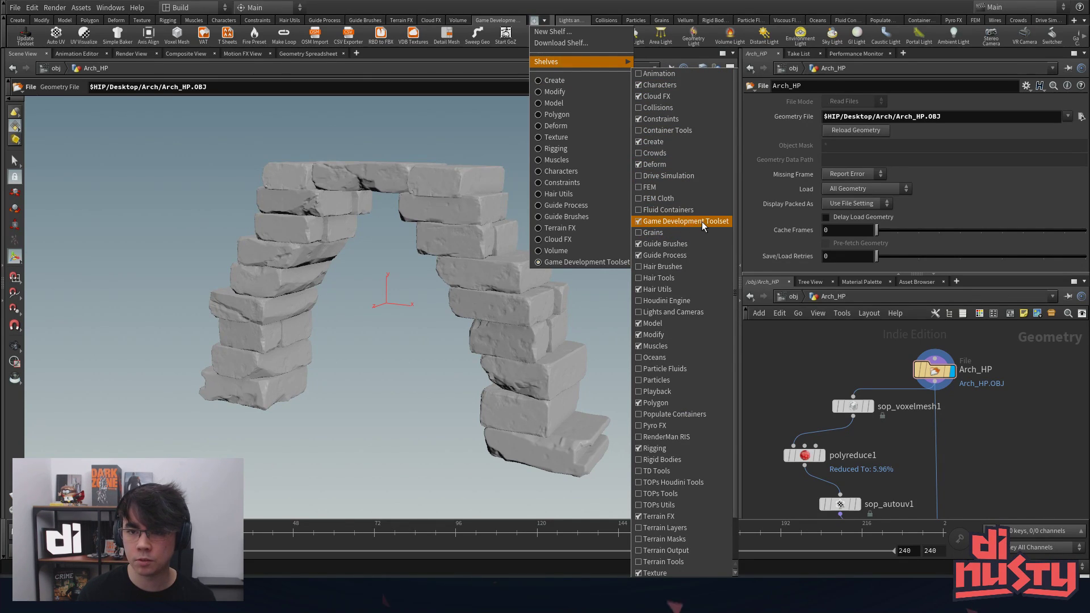
{"action": "left_click", "coordinate": [432, 141]}
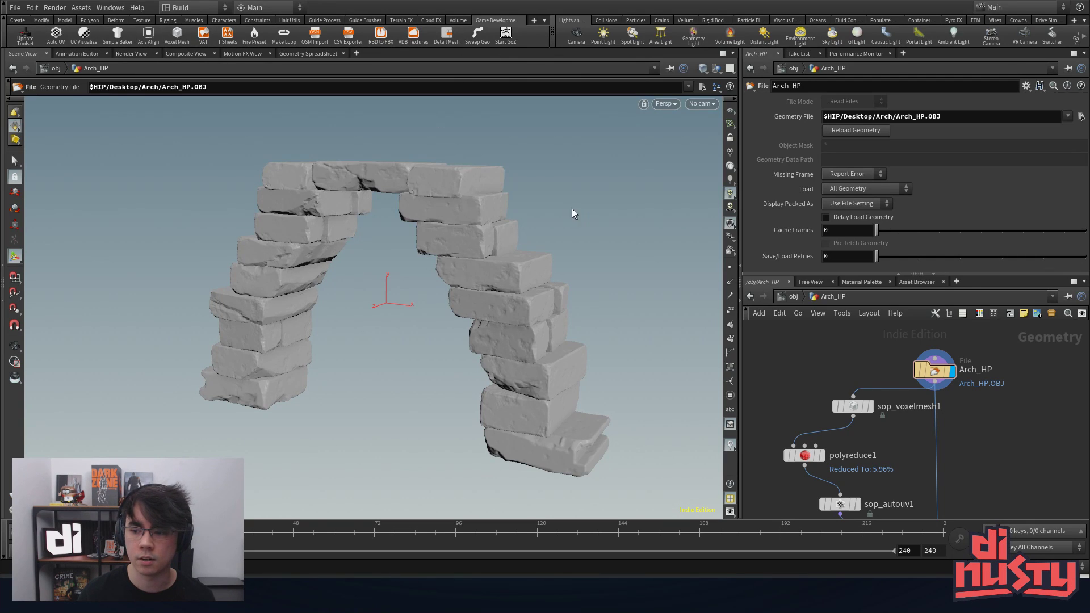
- Examine the imported high-poly arch and its node chain
{"action": "middle_click_drag", "start_coordinate": [772, 351], "coordinate": [785, 339]}
{"action": "scroll", "coordinate": [769, 349], "scroll_direction": "down", "scroll_amount": 1}
{"action": "key", "text": "space"}
{"action": "mouse_move", "coordinate": [580, 233]}
{"action": "left_mouse_down"}
{"action": "mouse_move", "coordinate": [572, 244]}
{"action": "mouse_move", "coordinate": [585, 245]}
{"action": "mouse_move", "coordinate": [598, 214]}
{"action": "mouse_move", "coordinate": [584, 239]}
{"action": "mouse_move", "coordinate": [550, 222]}
{"action": "mouse_move", "coordinate": [573, 249]}
{"action": "left_mouse_up"}
{"action": "key", "text": "space"}
{"action": "mouse_move", "coordinate": [1010, 410]}
{"action": "middle_mouse_down"}
{"action": "mouse_move", "coordinate": [1002, 380]}
{"action": "mouse_move", "coordinate": [1000, 420]}
{"action": "middle_mouse_up"}
{"action": "scroll", "coordinate": [1003, 380], "scroll_direction": "down", "scroll_amount": 2}
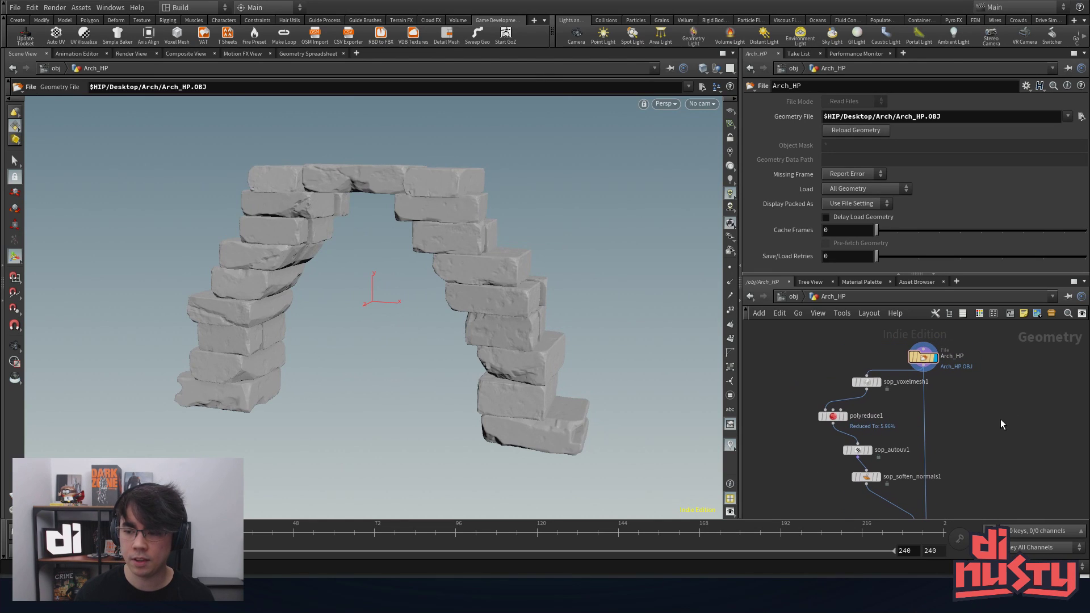
{"action": "key", "text": "space"}
{"action": "left_click_drag", "start_coordinate": [545, 204], "coordinate": [554, 219]}
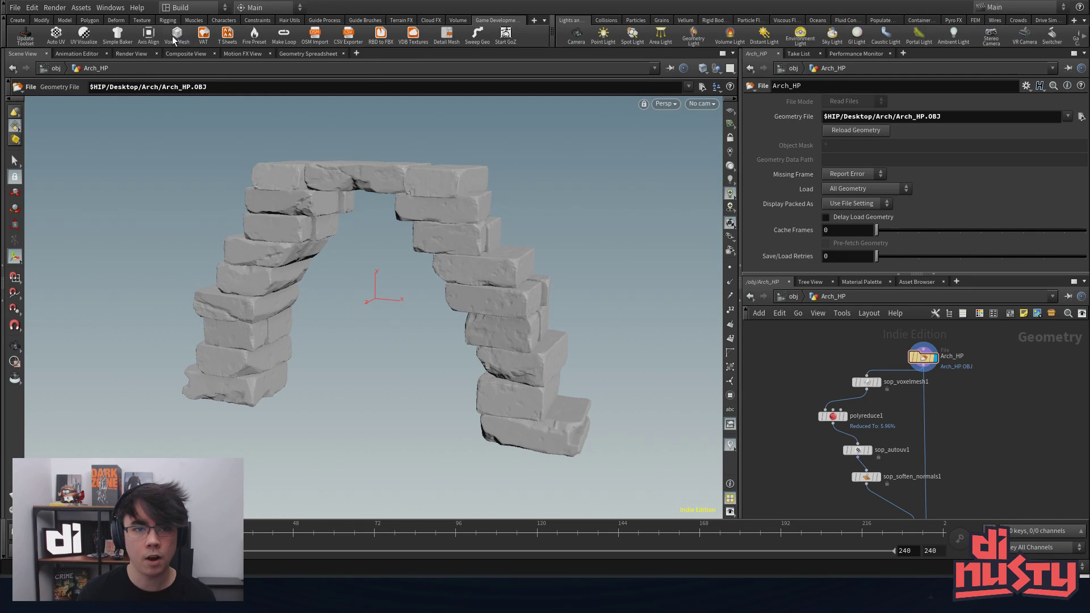
- Display the output of the sop_voxelmesh1 node and show its parameters
{"action": "scroll", "coordinate": [871, 358], "scroll_direction": "up", "scroll_amount": 5}
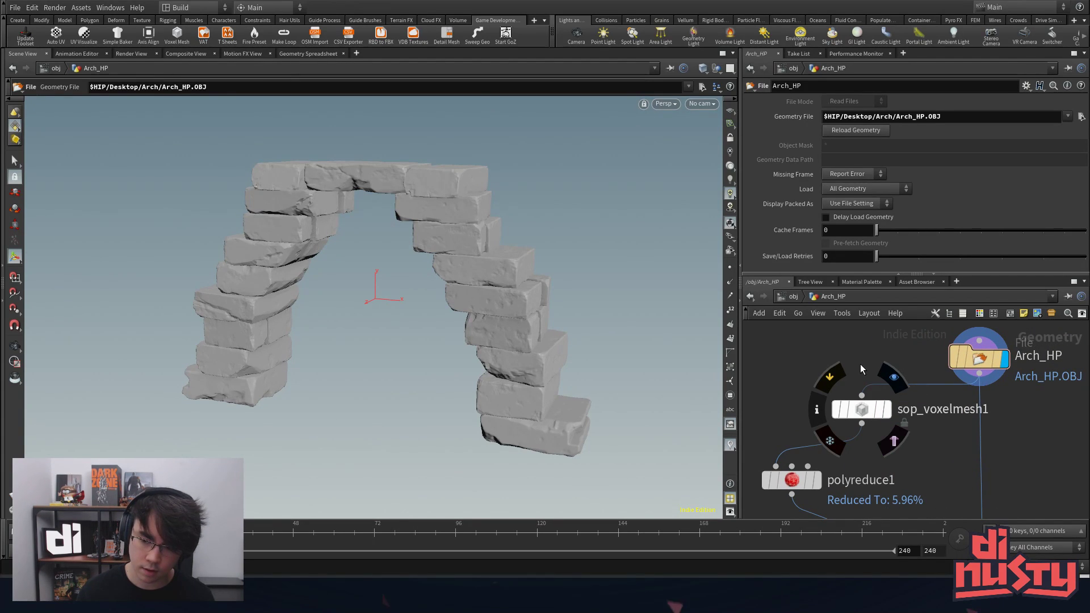
{"action": "left_click", "coordinate": [889, 410]}
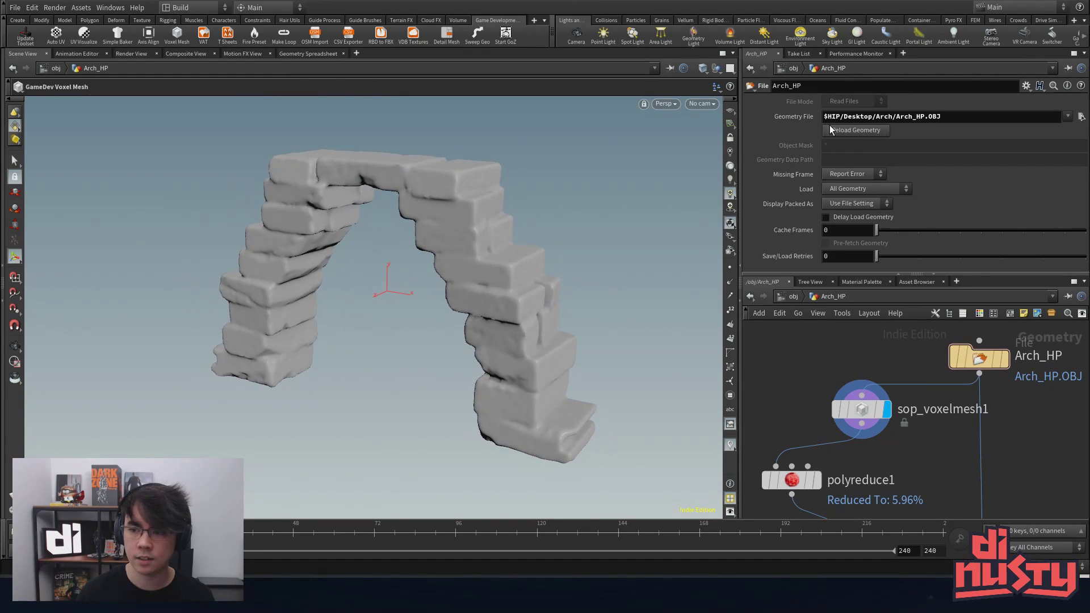
{"action": "left_click", "coordinate": [886, 414]}
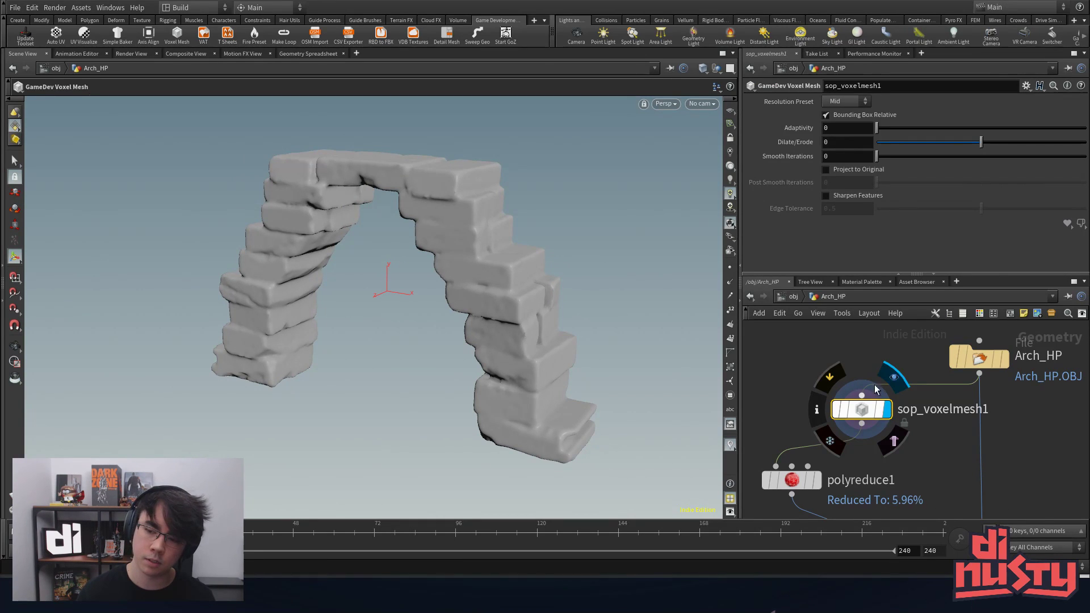
{"action": "left_click_drag", "start_coordinate": [547, 344], "coordinate": [540, 362], "text": "alt"}
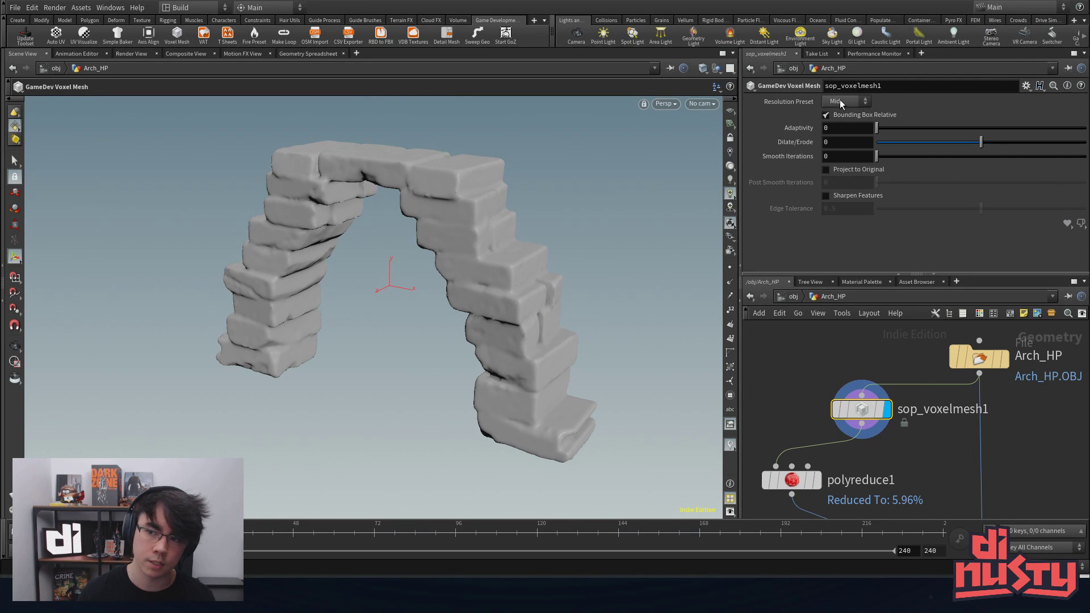
- Set the perspective view's shading to Smooth Wire Shaded
{"action": "left_click_drag", "start_coordinate": [545, 175], "coordinate": [611, 186], "text": "alt"}
{"action": "left_click", "coordinate": [666, 103]}
{"action": "mouse_move", "coordinate": [681, 145]}
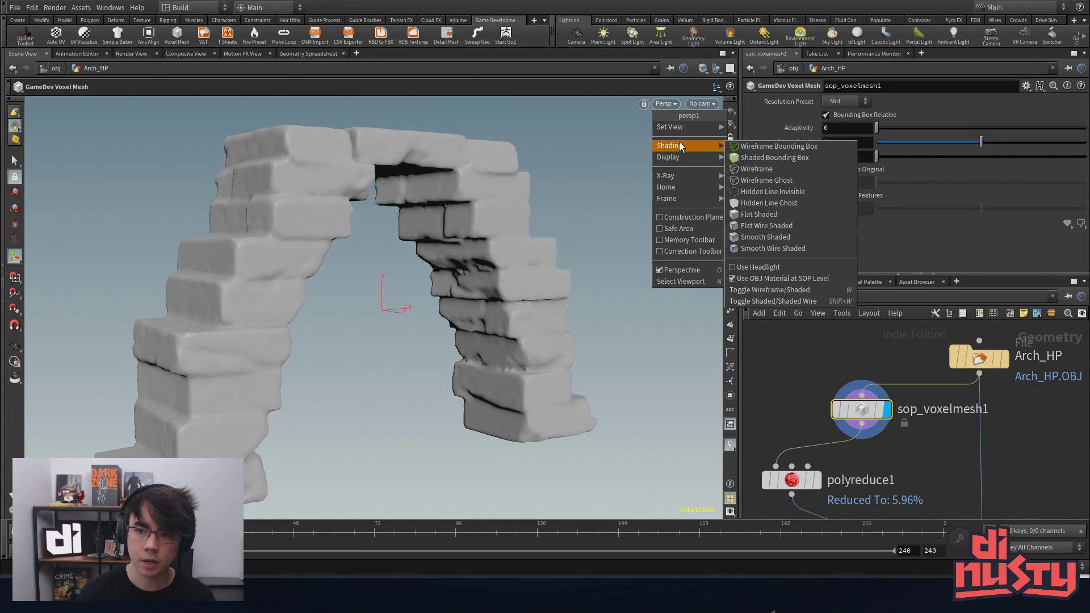
{"action": "left_click", "coordinate": [776, 250]}
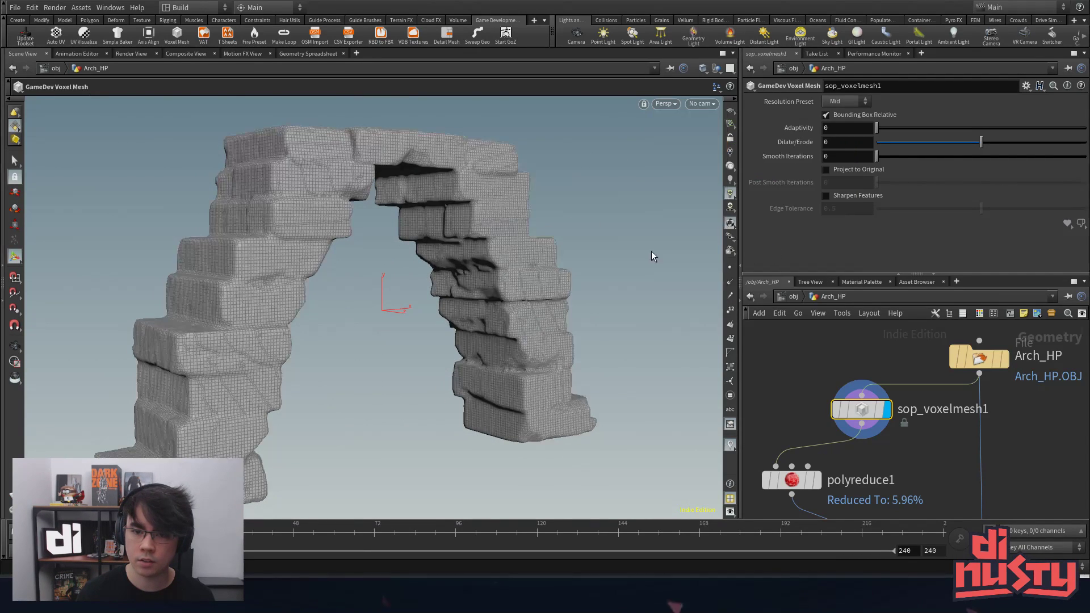
- Examine the voxel mesh's wireframe on the arch from several sides
{"action": "left_click_drag", "start_coordinate": [674, 258], "coordinate": [596, 236], "text": "alt"}
{"action": "right_click_drag", "start_coordinate": [597, 236], "coordinate": [353, 292], "text": "alt"}
{"action": "left_click_drag", "start_coordinate": [354, 292], "coordinate": [409, 199], "text": "alt"}
{"action": "middle_click_drag", "start_coordinate": [409, 199], "coordinate": [437, 227], "text": "alt"}
{"action": "left_click_drag", "start_coordinate": [438, 228], "coordinate": [387, 186], "text": "alt"}
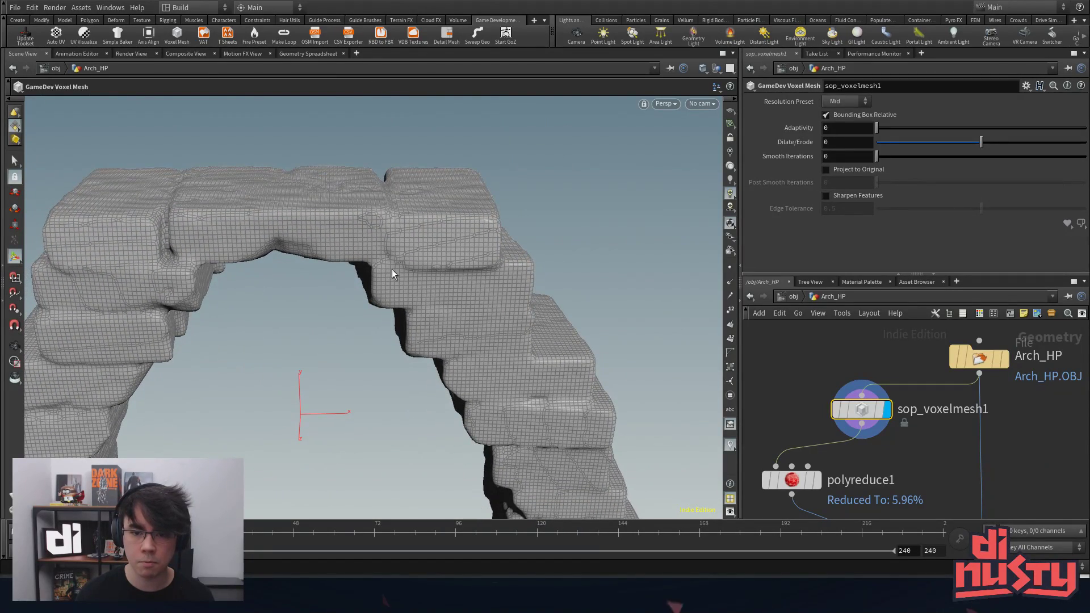
{"action": "left_click_drag", "start_coordinate": [392, 267], "coordinate": [458, 267], "text": "alt"}
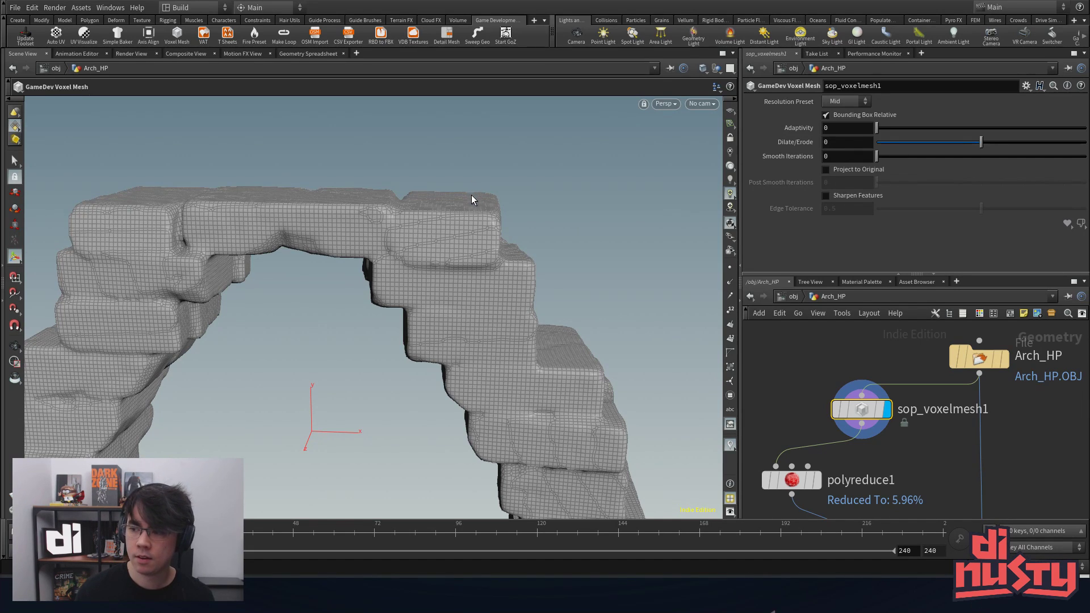
{"action": "key", "text": "Escape"}
{"action": "left_click_drag", "start_coordinate": [486, 268], "coordinate": [389, 261]}
{"action": "key", "text": "Return"}
{"action": "key", "text": "Escape"}
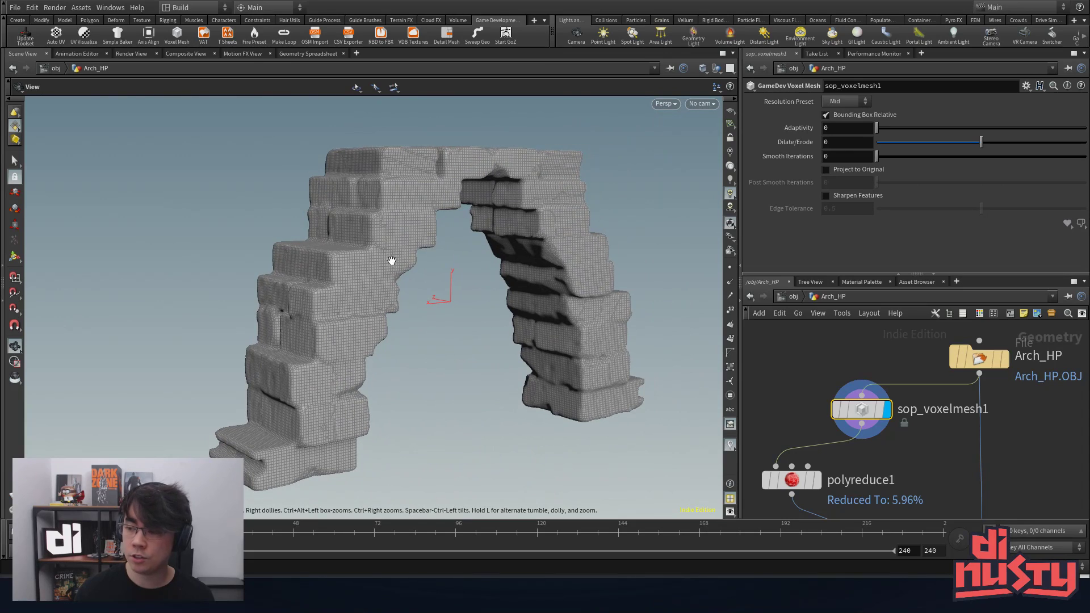
{"action": "key", "text": "Return"}
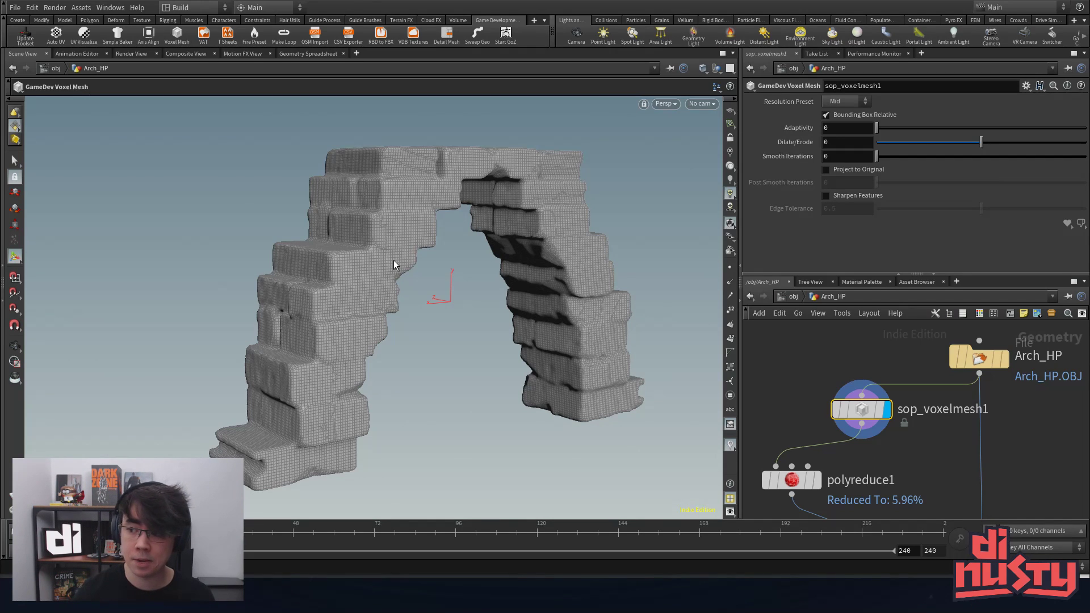
{"action": "left_click_drag", "start_coordinate": [470, 335], "coordinate": [482, 333], "text": "alt"}
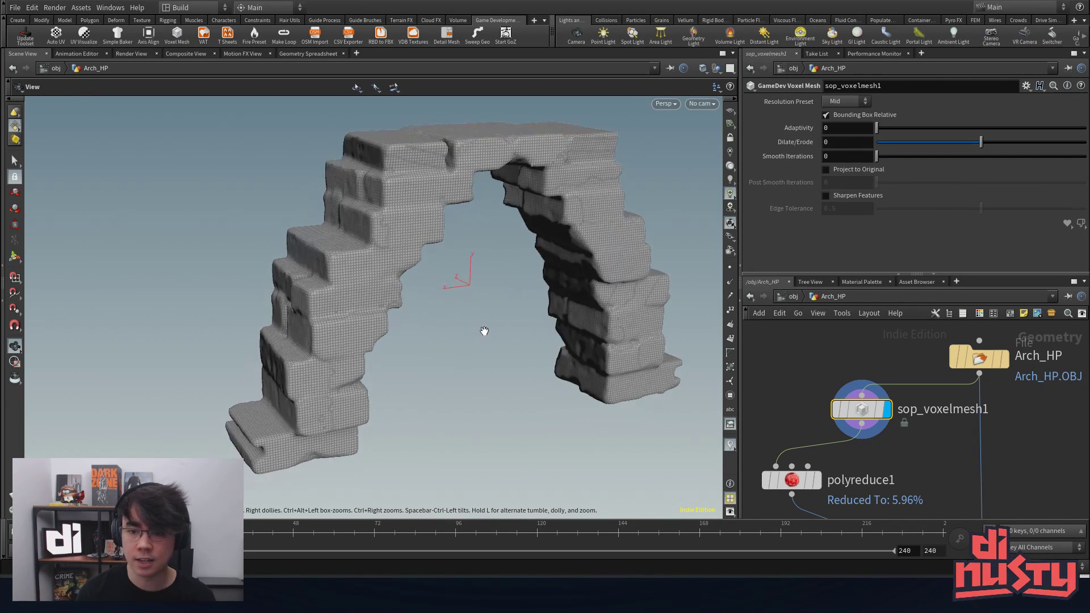
{"action": "middle_click_drag", "start_coordinate": [482, 334], "coordinate": [454, 332], "text": "alt"}
- Find the polyreduce1 node in the network and look up PolyReduce in the node list by searching for "pol"
{"action": "scroll", "coordinate": [945, 408], "scroll_direction": "down", "scroll_amount": 1}
{"action": "middle_click_drag", "start_coordinate": [905, 446], "coordinate": [937, 393]}
{"action": "scroll", "coordinate": [965, 401], "scroll_direction": "down", "scroll_amount": 1}
{"action": "scroll", "coordinate": [861, 397], "scroll_direction": "up", "scroll_amount": 1}
{"action": "middle_click_drag", "start_coordinate": [861, 396], "coordinate": [917, 424]}
{"action": "scroll", "coordinate": [917, 455], "scroll_direction": "up", "scroll_amount": 2}
{"action": "scroll", "coordinate": [871, 425], "scroll_direction": "up", "scroll_amount": 1}
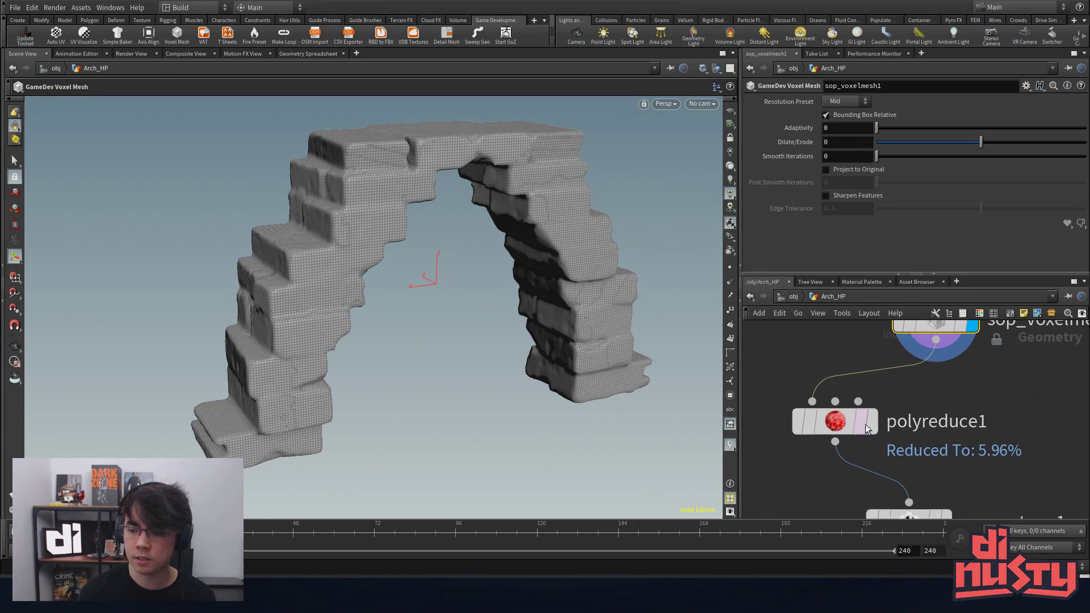
{"action": "scroll", "coordinate": [868, 427], "scroll_direction": "down", "scroll_amount": 1}
{"action": "middle_click_drag", "start_coordinate": [847, 353], "coordinate": [873, 386]}
{"action": "key", "text": "Tab"}
{"action": "key", "text": "Escape"}
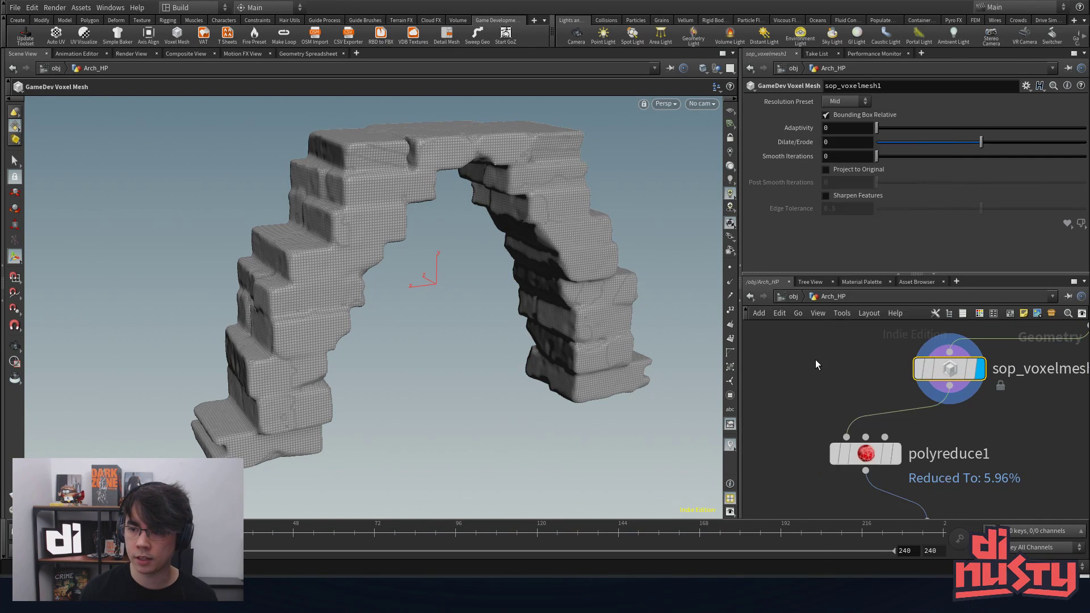
{"action": "key", "text": "Tab"}
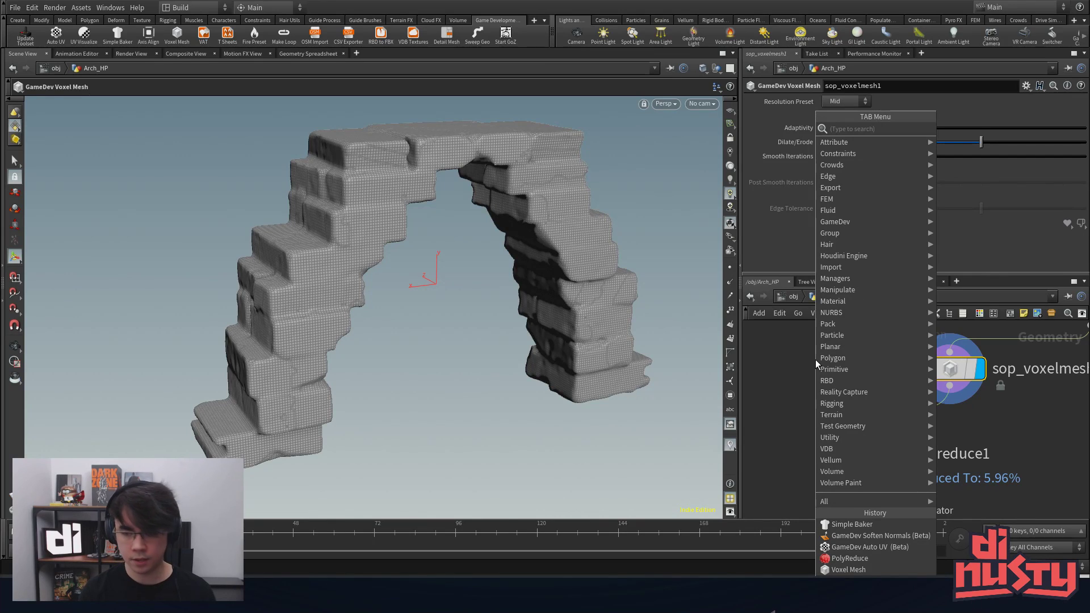
{"action": "type", "text": "pol"}
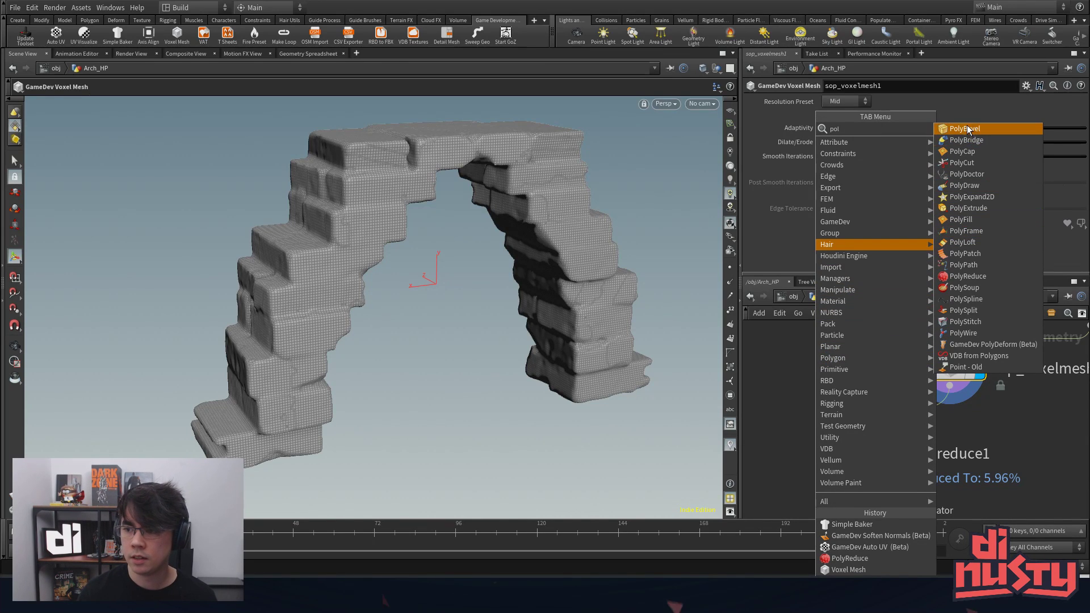
{"action": "left_click", "coordinate": [990, 275]}
- Show polyreduce1's parameters, look at its Target options while keeping Output Polygon Count, and display the reduced arch
{"action": "left_click", "coordinate": [872, 458]}
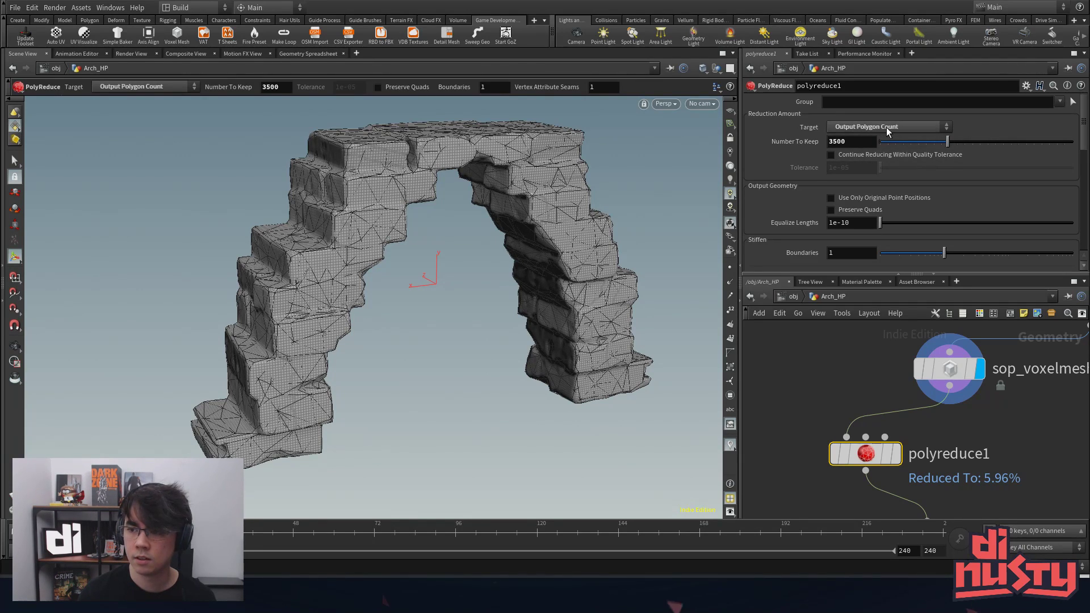
{"action": "left_click", "coordinate": [860, 129]}
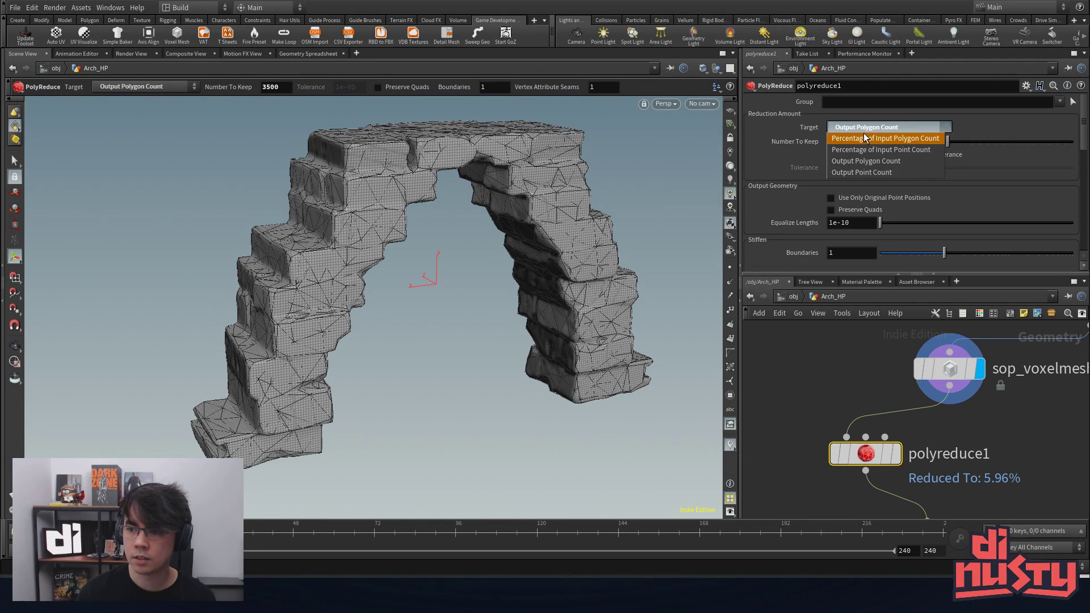
{"action": "left_click", "coordinate": [886, 126]}
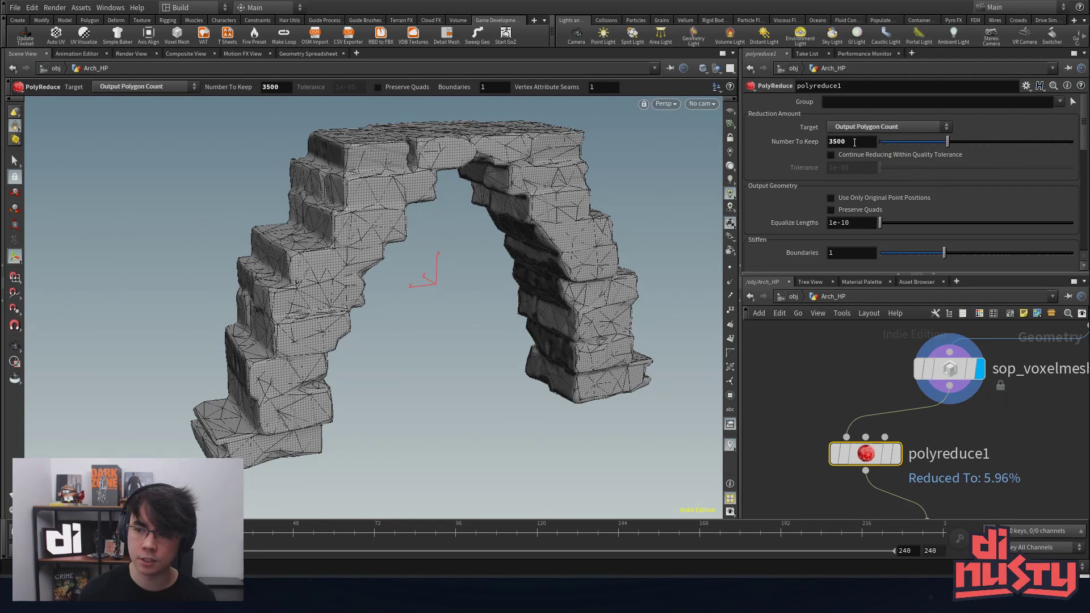
{"action": "left_click", "coordinate": [897, 454]}
{"action": "left_click_drag", "start_coordinate": [496, 343], "coordinate": [385, 319], "text": "alt"}
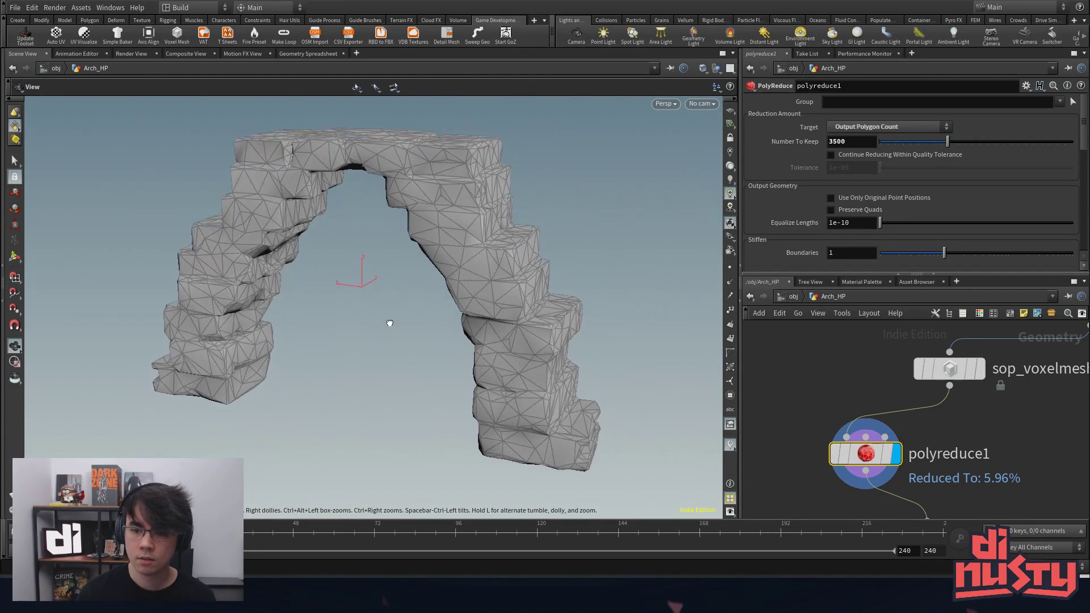
{"action": "key", "text": "Return"}
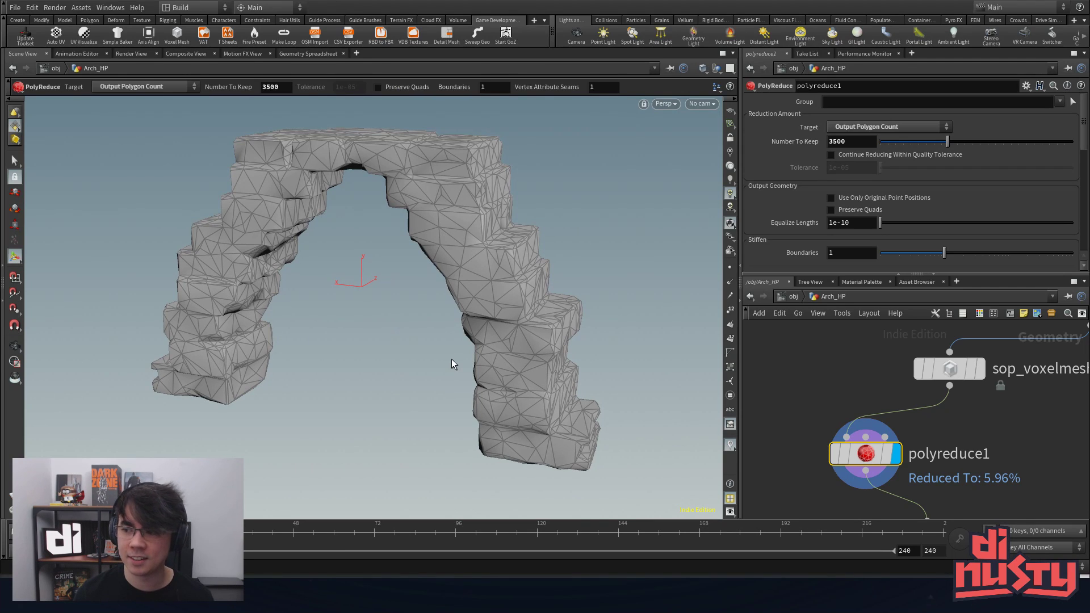
{"action": "key", "text": "Escape"}
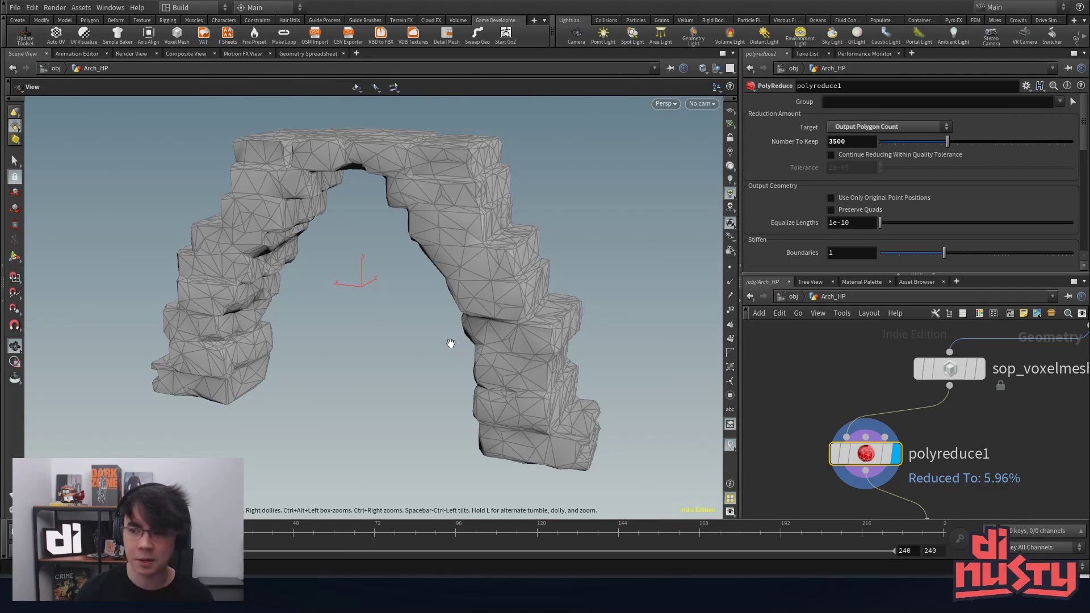
{"action": "key", "text": "Return"}
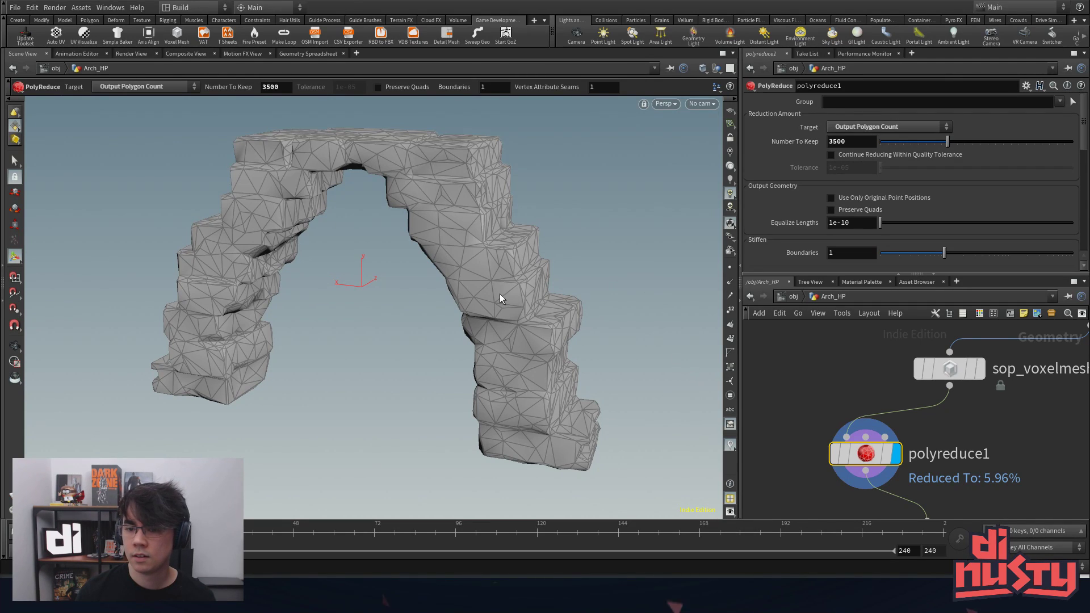
{"action": "mouse_move", "coordinate": [874, 448]}
{"action": "key", "text": "d"}
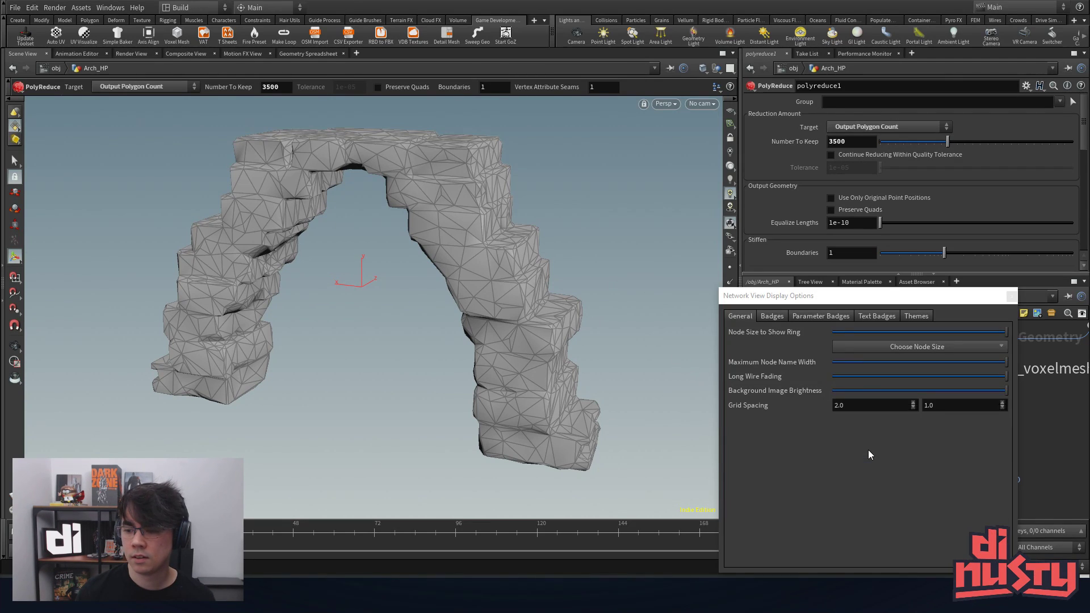
{"action": "left_click_drag", "start_coordinate": [918, 296], "coordinate": [923, 264]}
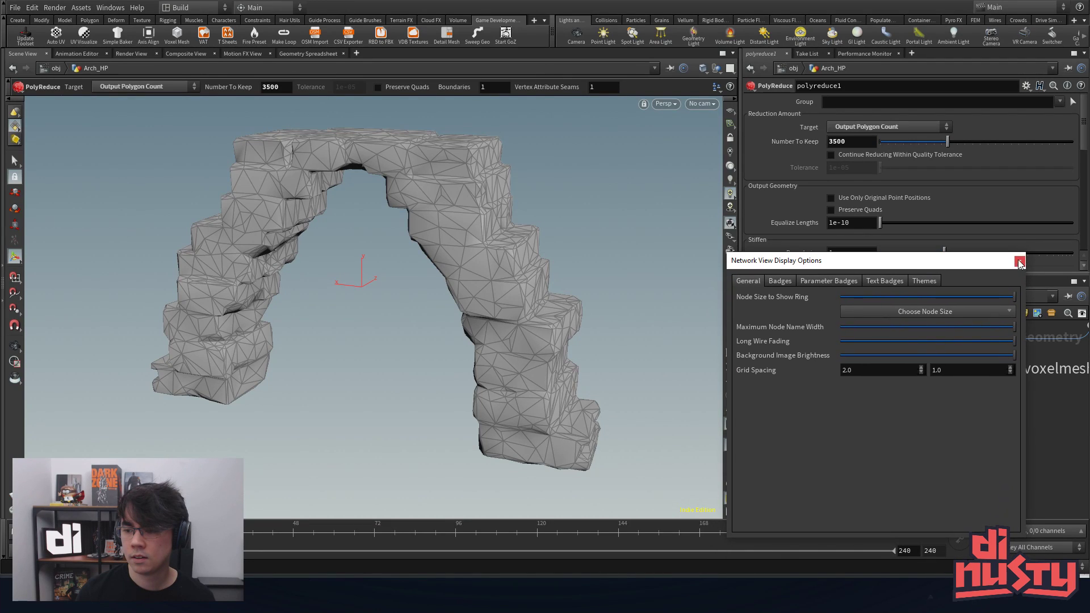
{"action": "left_click", "coordinate": [1017, 263]}
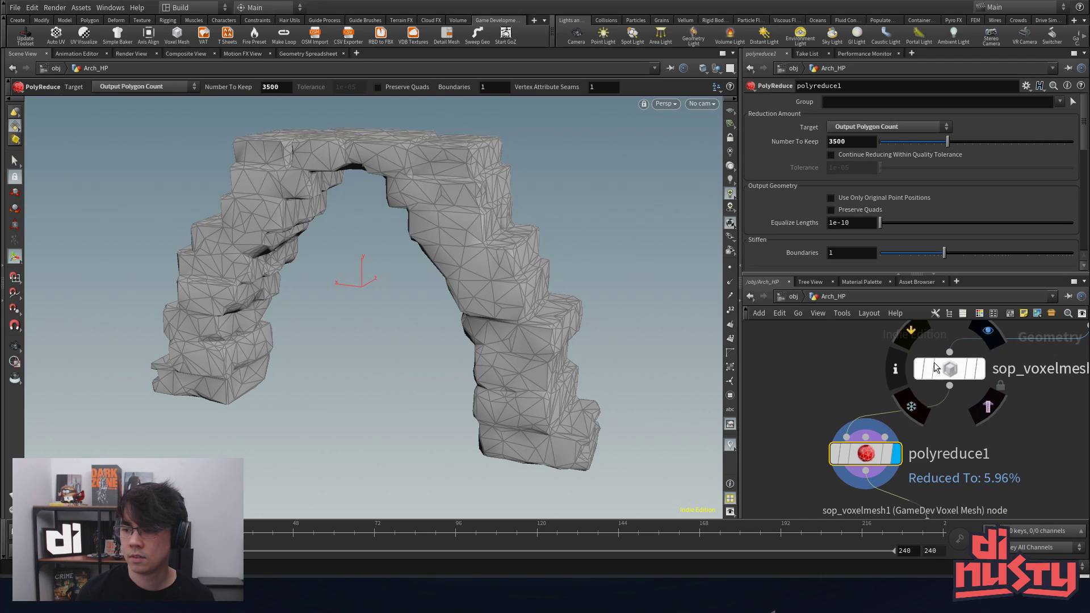
{"action": "scroll", "coordinate": [814, 356], "scroll_direction": "down", "scroll_amount": 4}
{"action": "scroll", "coordinate": [833, 388], "scroll_direction": "down", "scroll_amount": 3}
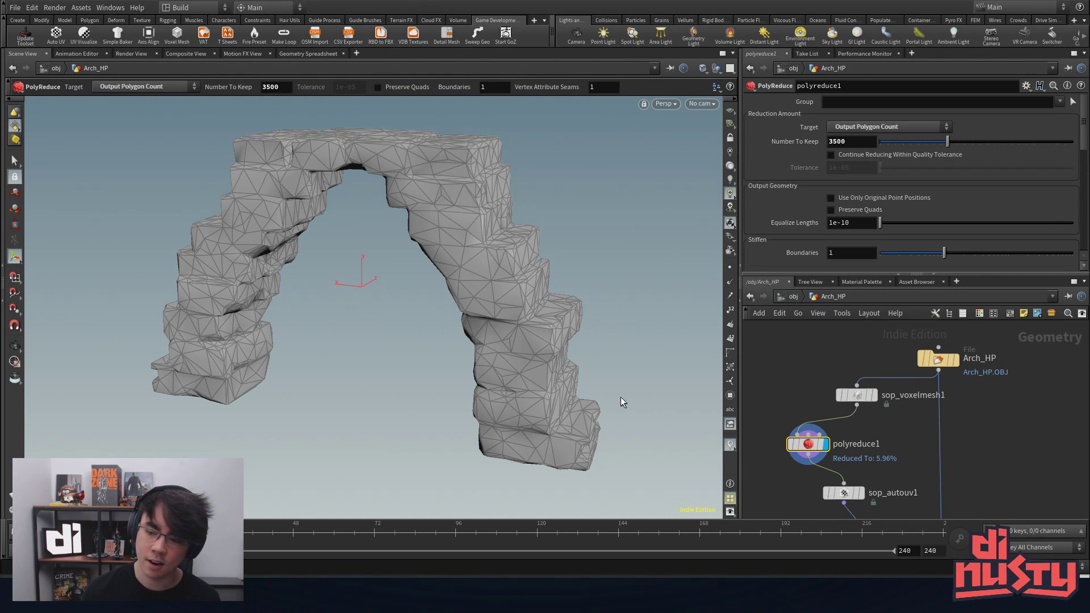
- Display the result of sop_autouv1 and split the viewport into two side-by-side views
{"action": "scroll", "coordinate": [806, 395], "scroll_direction": "down", "scroll_amount": 1}
{"action": "middle_click_drag", "start_coordinate": [1028, 475], "coordinate": [1026, 461]}
{"action": "scroll", "coordinate": [1005, 463], "scroll_direction": "up", "scroll_amount": 1}
{"action": "key", "text": "f"}
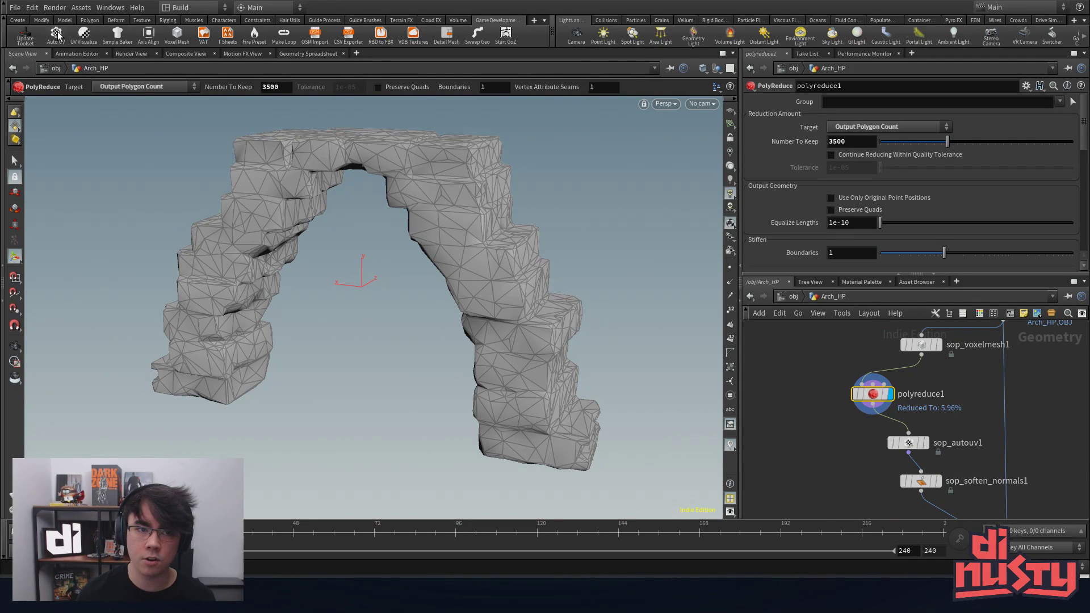
{"action": "scroll", "coordinate": [963, 396], "scroll_direction": "up", "scroll_amount": 4}
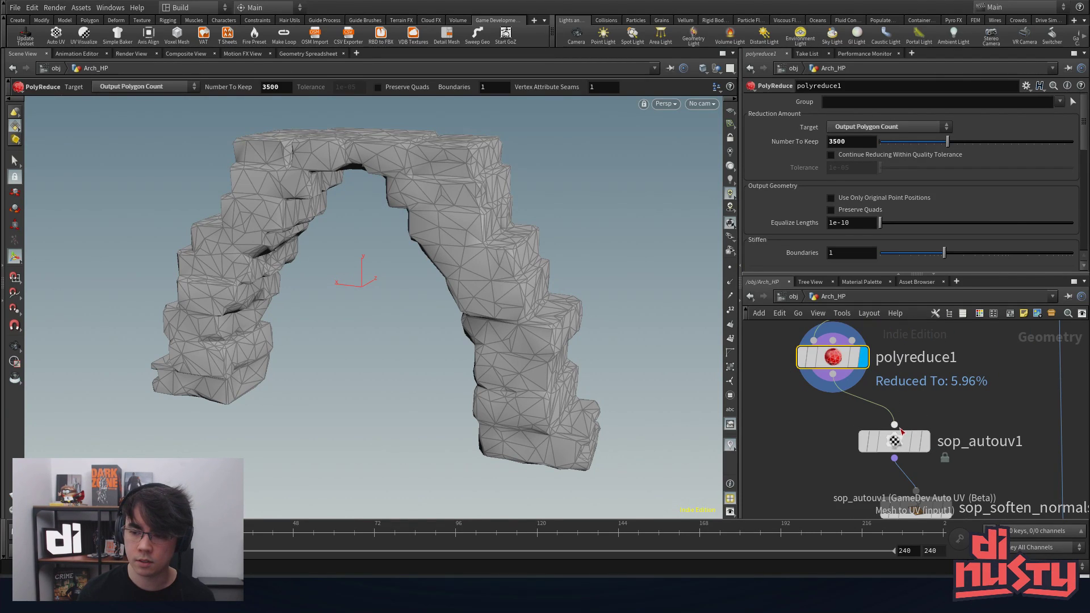
{"action": "mouse_move", "coordinate": [895, 442]}
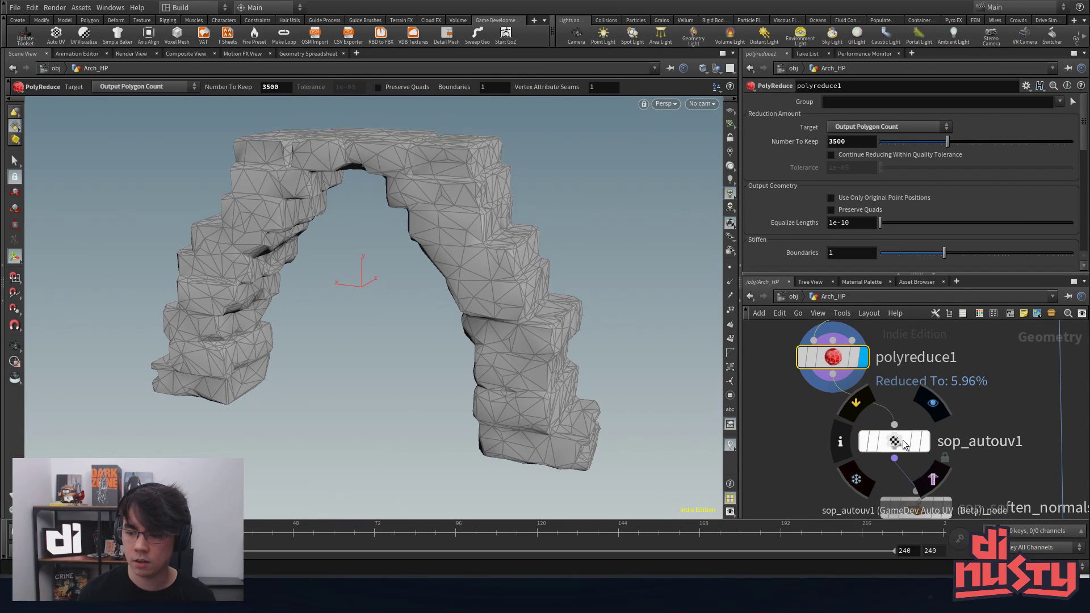
{"action": "left_click", "coordinate": [930, 442]}
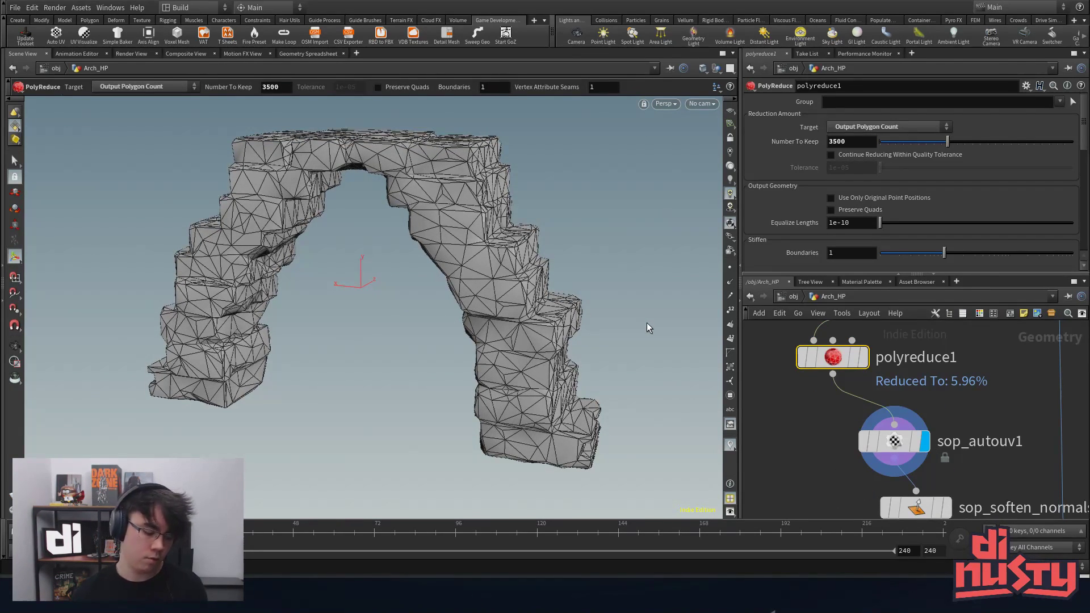
{"action": "key", "text": "ctrl+4"}
- Try the UV view as a perspective viewport, orbit the arch in it, and try the Three Views Split Left layout
{"action": "left_click", "coordinate": [310, 104]}
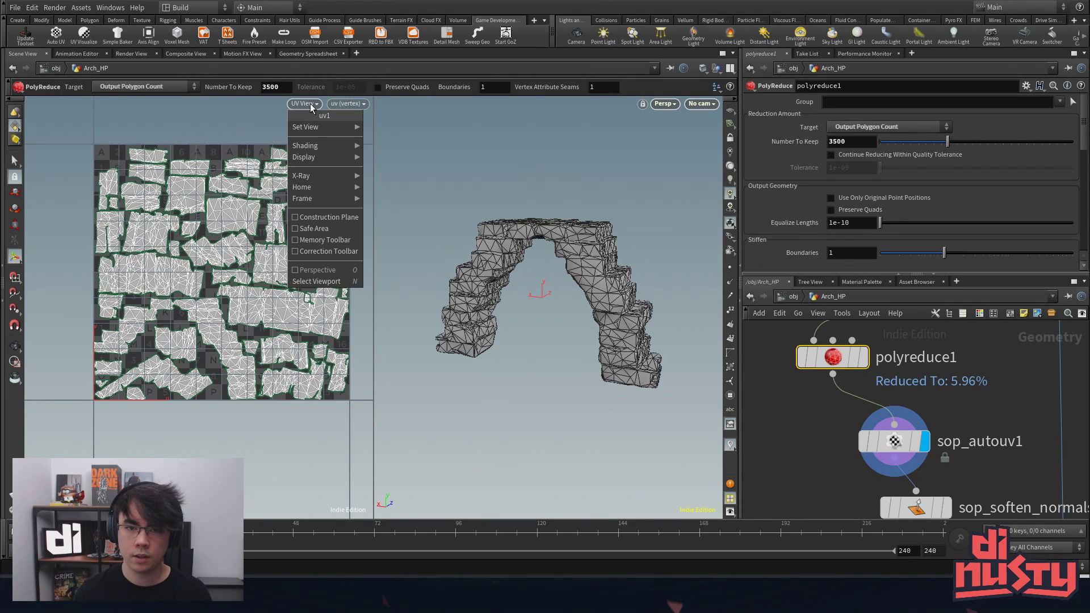
{"action": "mouse_move", "coordinate": [306, 127]}
{"action": "left_click", "coordinate": [400, 128]}
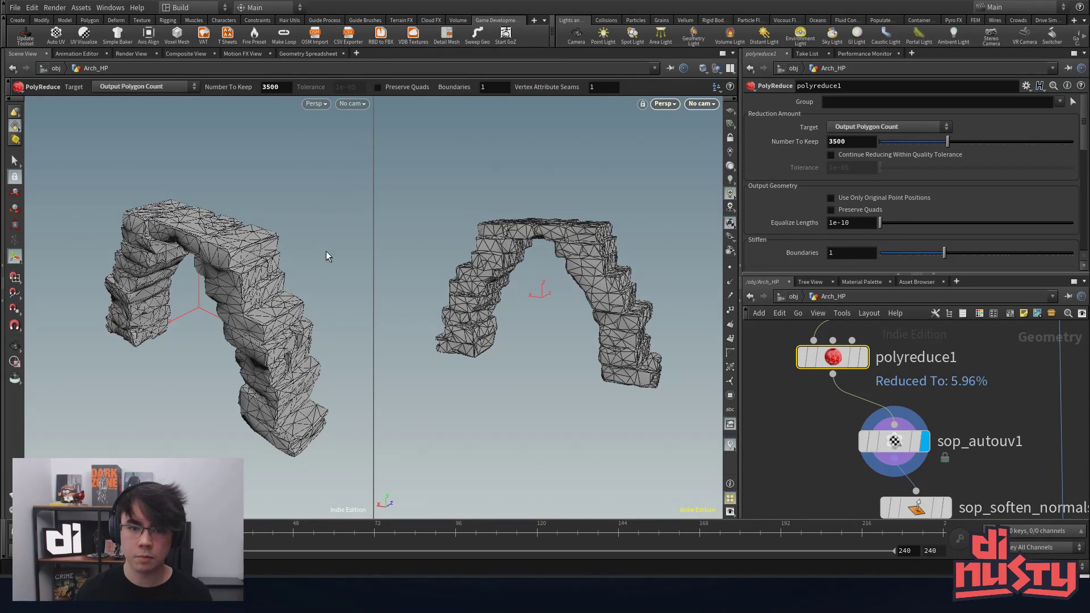
{"action": "left_click_drag", "start_coordinate": [326, 251], "coordinate": [328, 239], "text": "alt"}
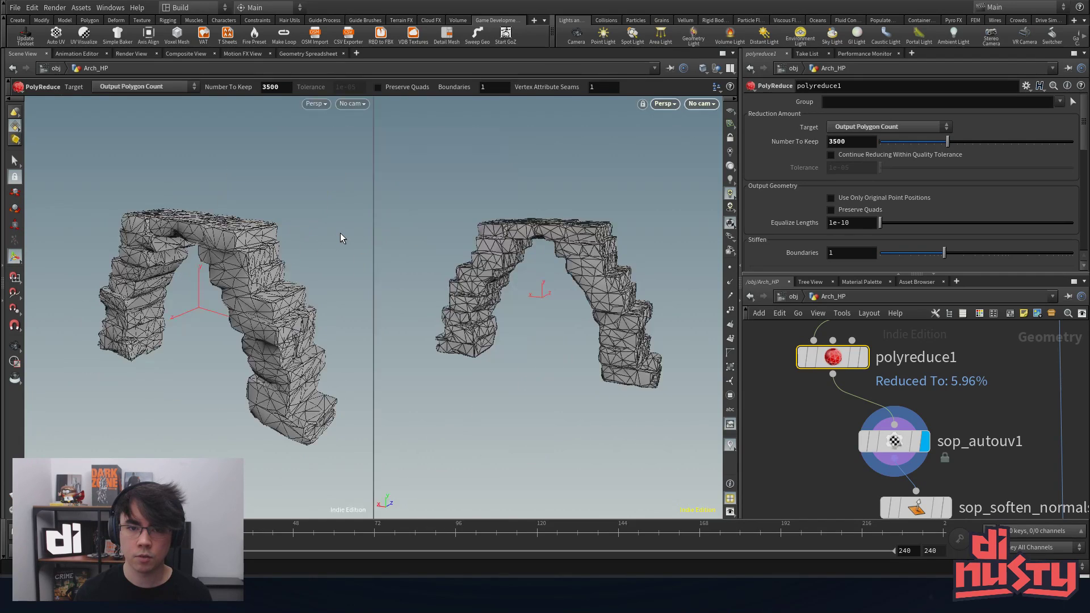
{"action": "key", "text": "ctrl+6"}
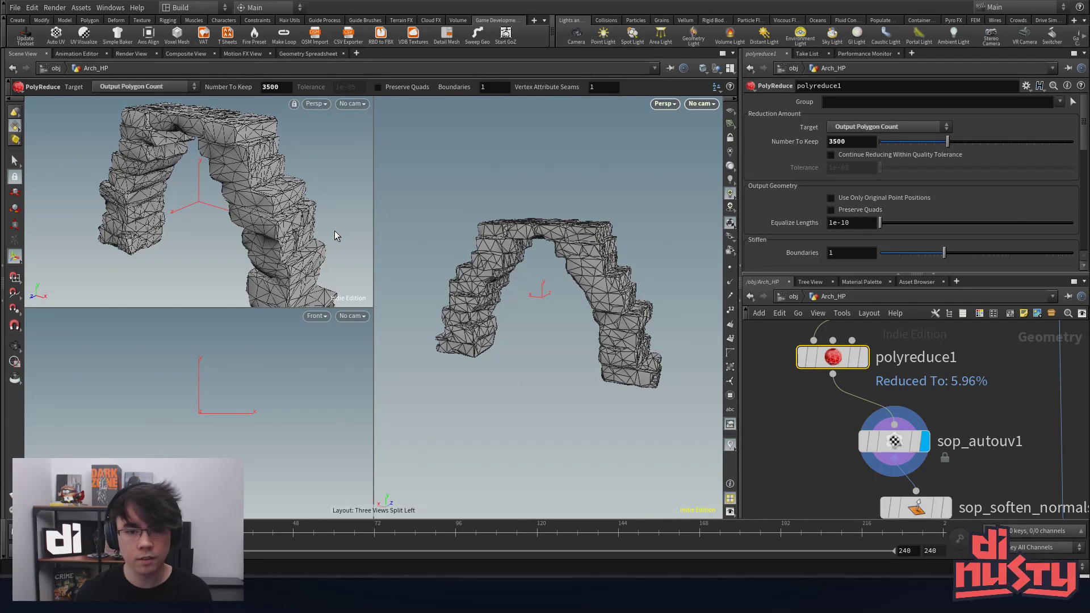
{"action": "key", "text": "ctrl+4"}
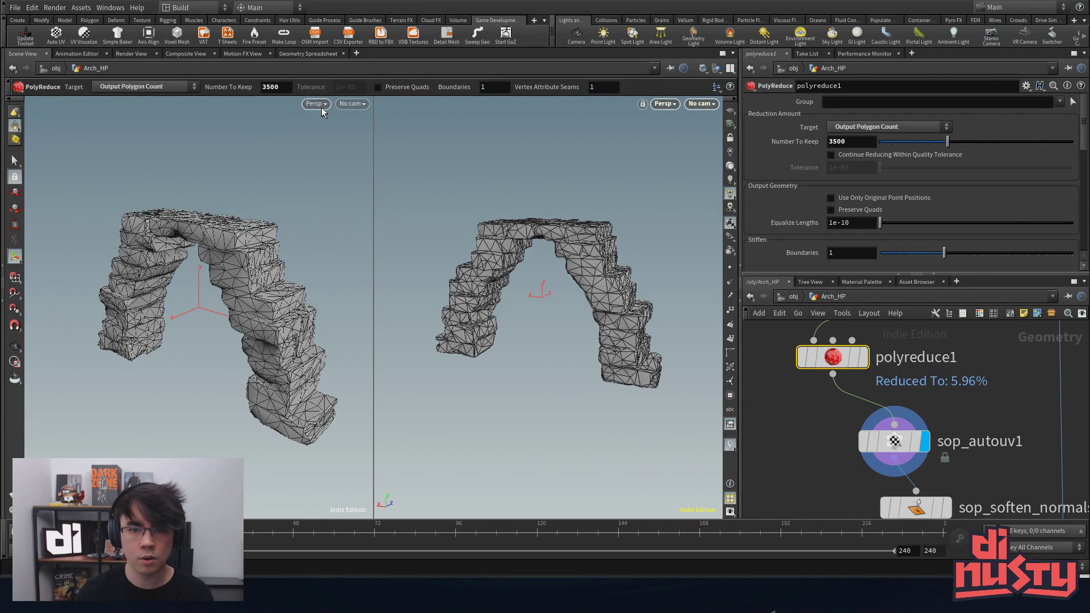
{"action": "left_click", "coordinate": [322, 107]}
{"action": "mouse_move", "coordinate": [319, 128]}
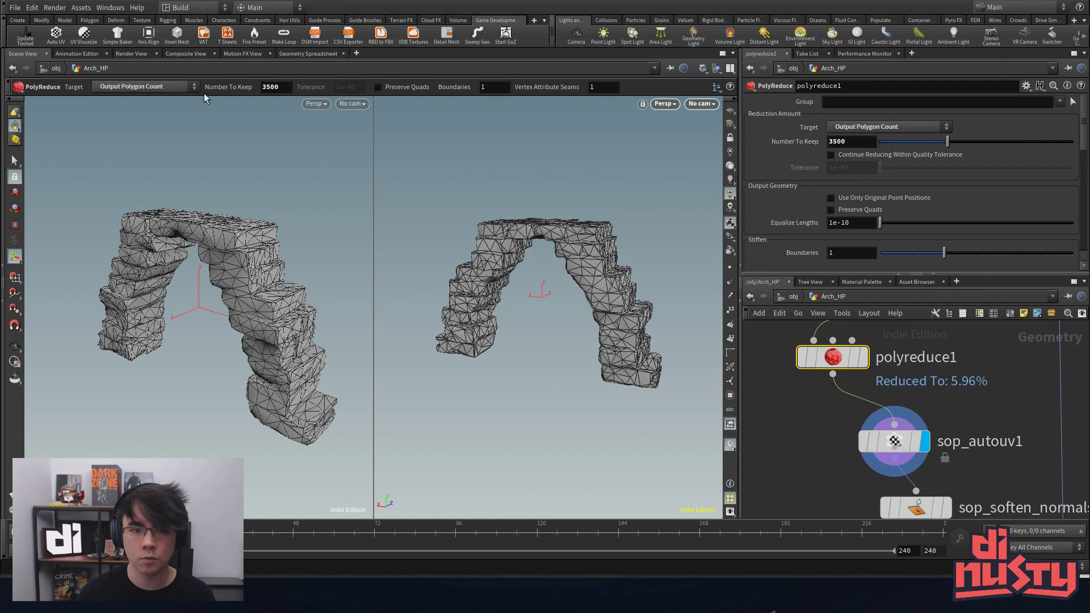
- Show sop_autouv1's parameters up to its Method settings and set the unlocked perspective view to the UV viewport
{"action": "left_click", "coordinate": [861, 450]}
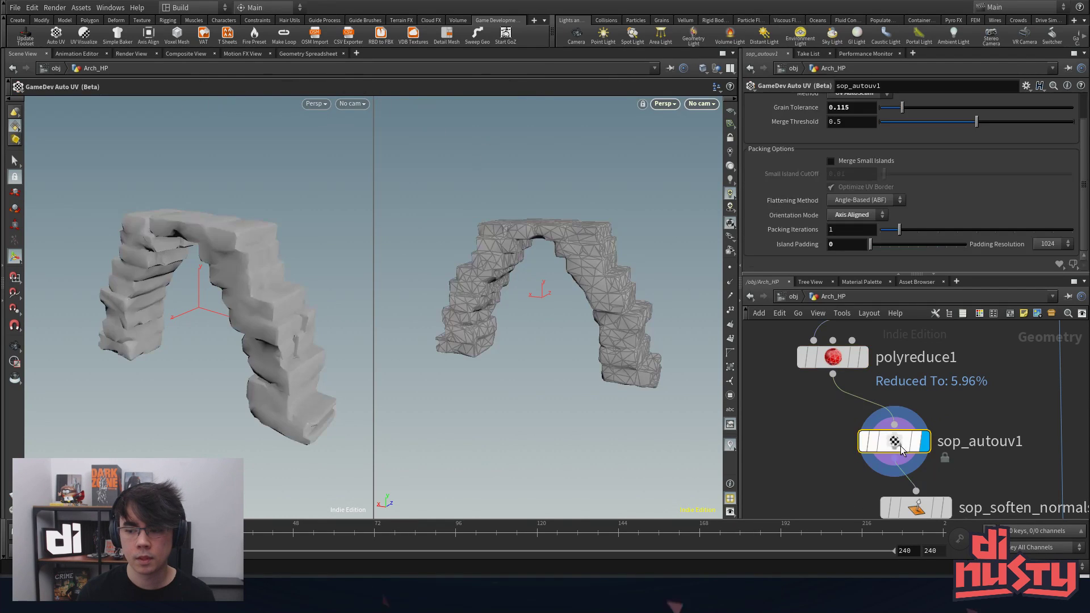
{"action": "left_click", "coordinate": [312, 104]}
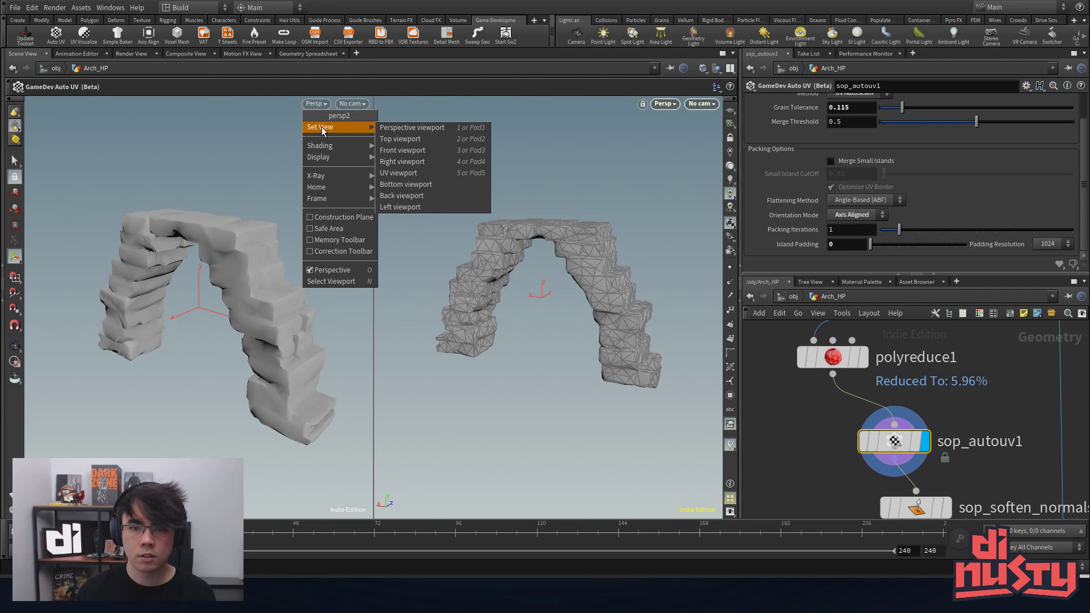
{"action": "left_click", "coordinate": [403, 173]}
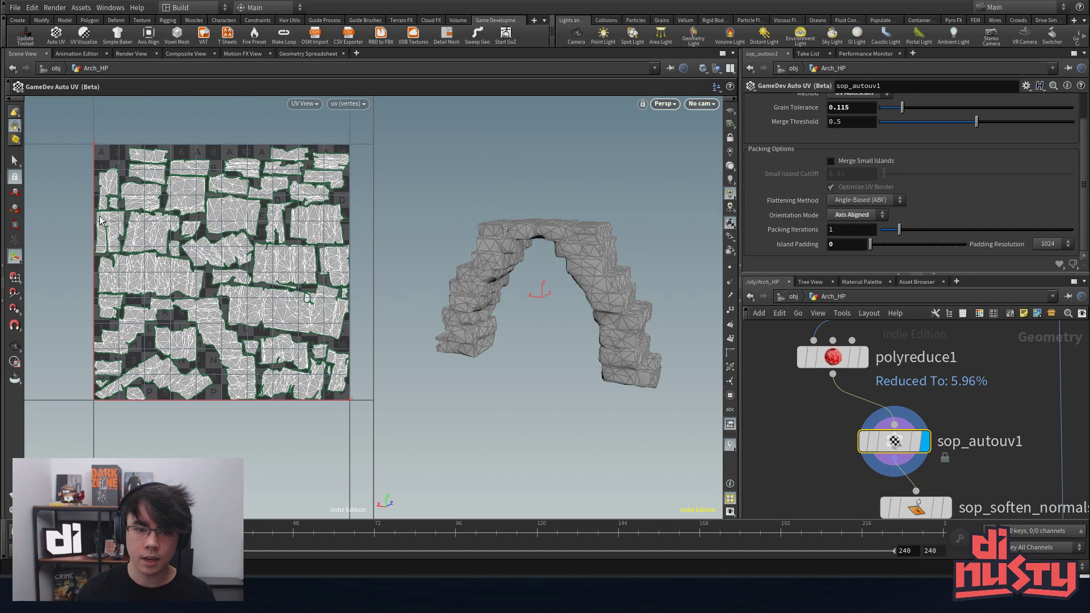
{"action": "scroll", "coordinate": [784, 156], "scroll_direction": "up", "scroll_amount": 2}
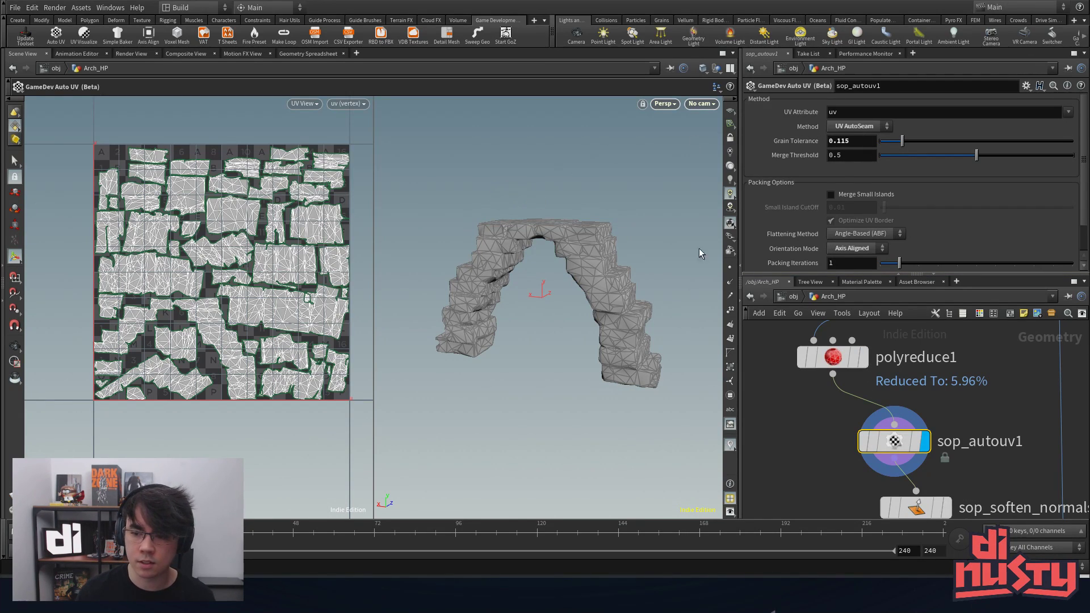
- Display the sop_soften_normals1 node and show its parameters
{"action": "scroll", "coordinate": [763, 360], "scroll_direction": "down", "scroll_amount": 4}
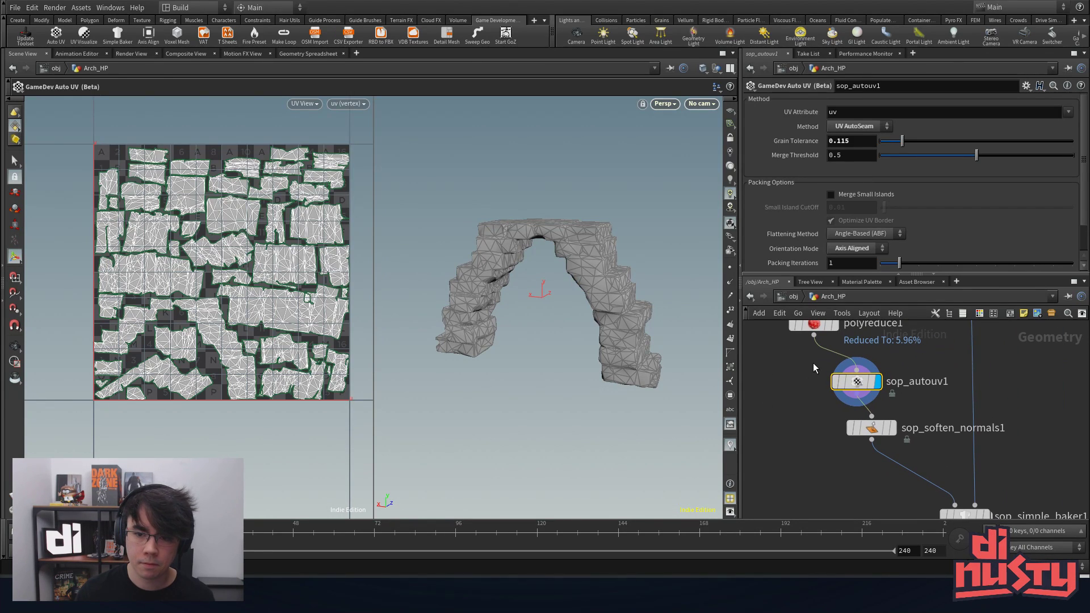
{"action": "scroll", "coordinate": [846, 429], "scroll_direction": "up", "scroll_amount": 3}
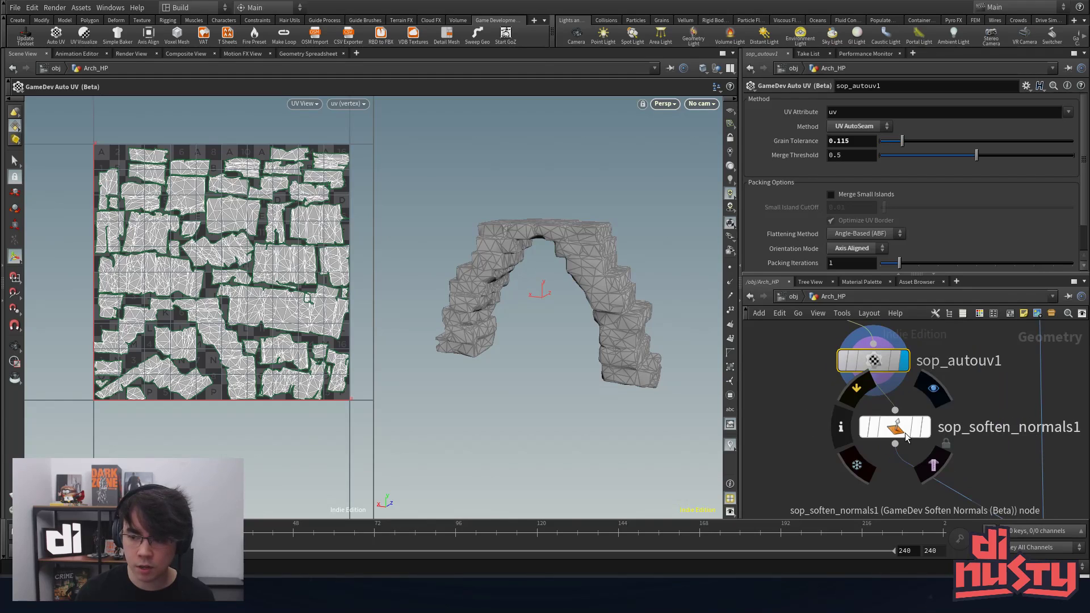
{"action": "left_click", "coordinate": [873, 418]}
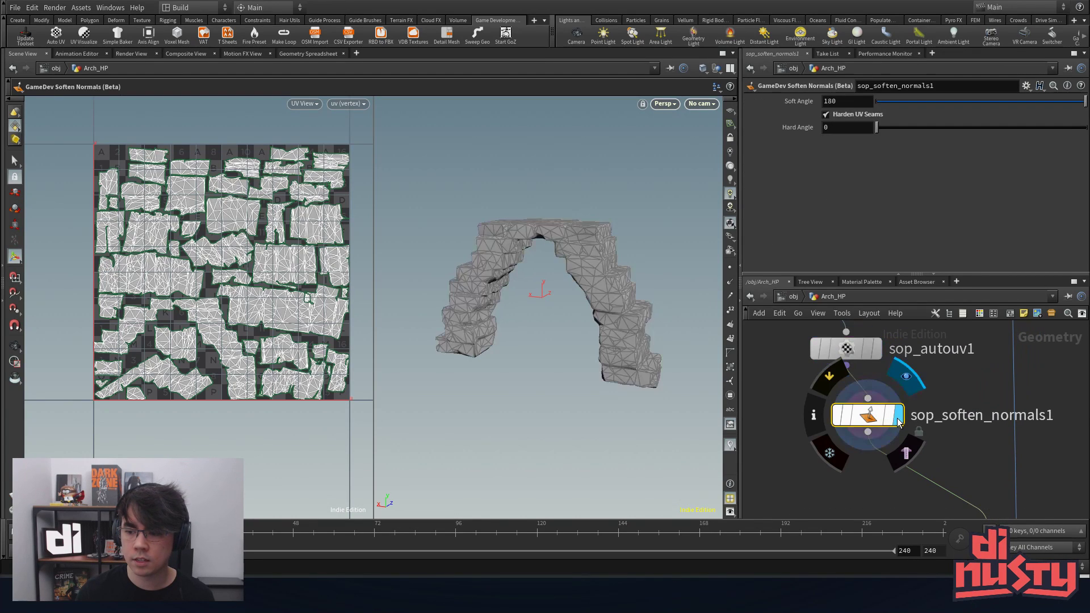
{"action": "left_click", "coordinate": [665, 104]}
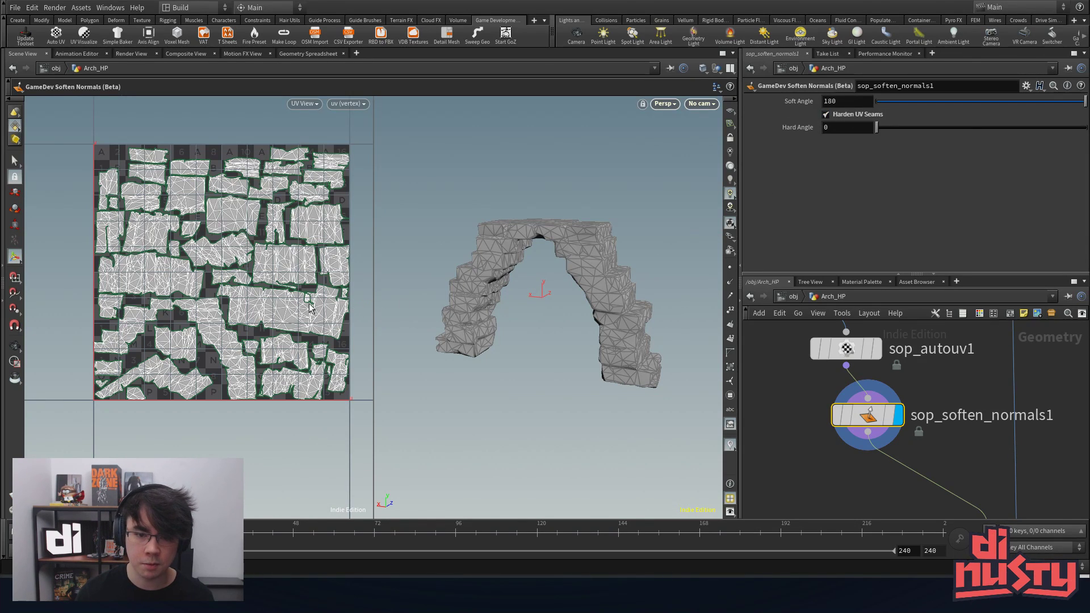
- Find the sop_simple_baker1 node in the network and show its parameters
{"action": "middle_click_drag", "start_coordinate": [1006, 447], "coordinate": [1000, 365]}
{"action": "scroll", "coordinate": [969, 384], "scroll_direction": "down", "scroll_amount": 3}
{"action": "scroll", "coordinate": [988, 399], "scroll_direction": "up", "scroll_amount": 3}
{"action": "mouse_move", "coordinate": [868, 429]}
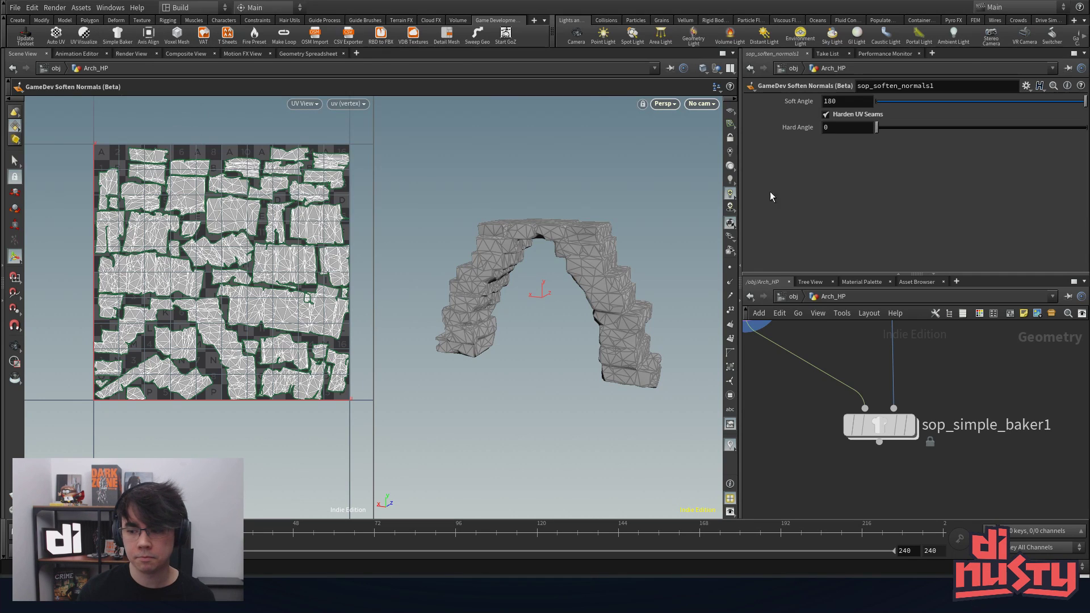
{"action": "left_click", "coordinate": [878, 429]}
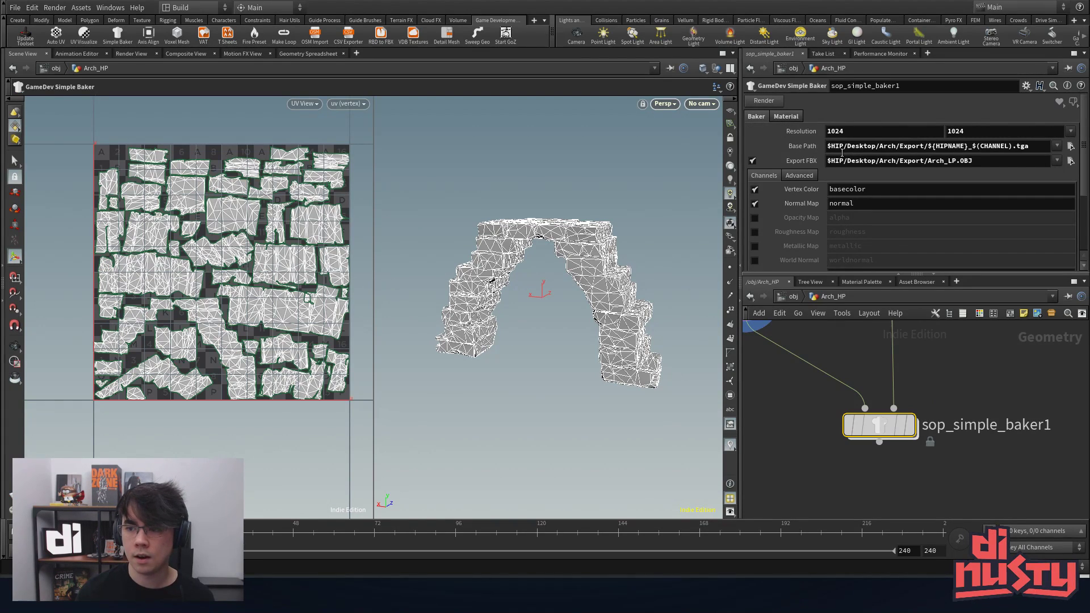
- Examine the Base Path's folder and CHANNEL variable, and the Export FBX path down to its OBJ extension
{"action": "left_click", "coordinate": [921, 148]}
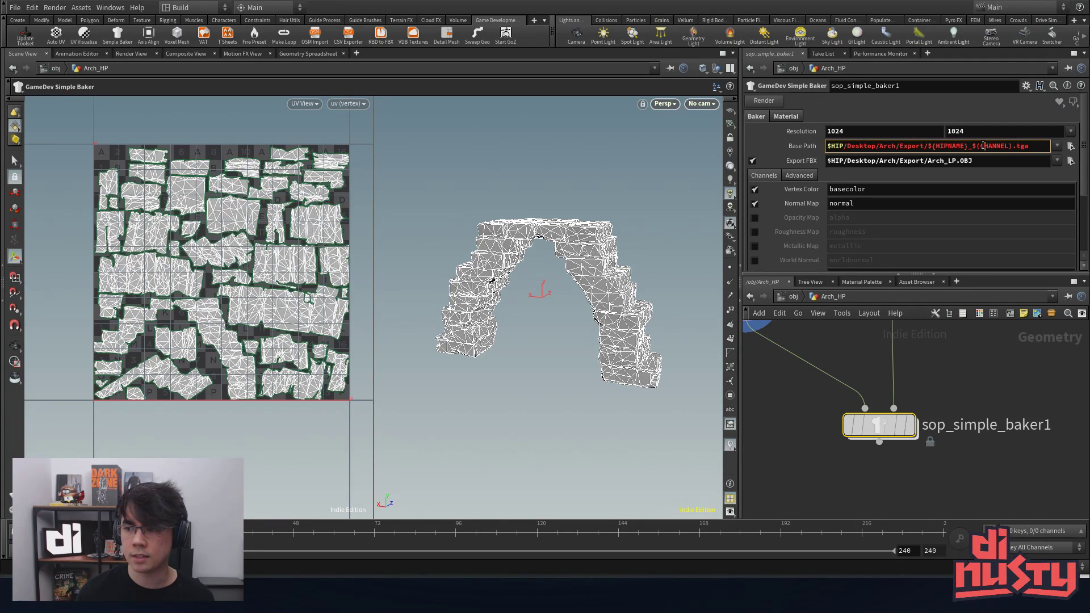
{"action": "left_click_drag", "start_coordinate": [980, 146], "coordinate": [1009, 147]}
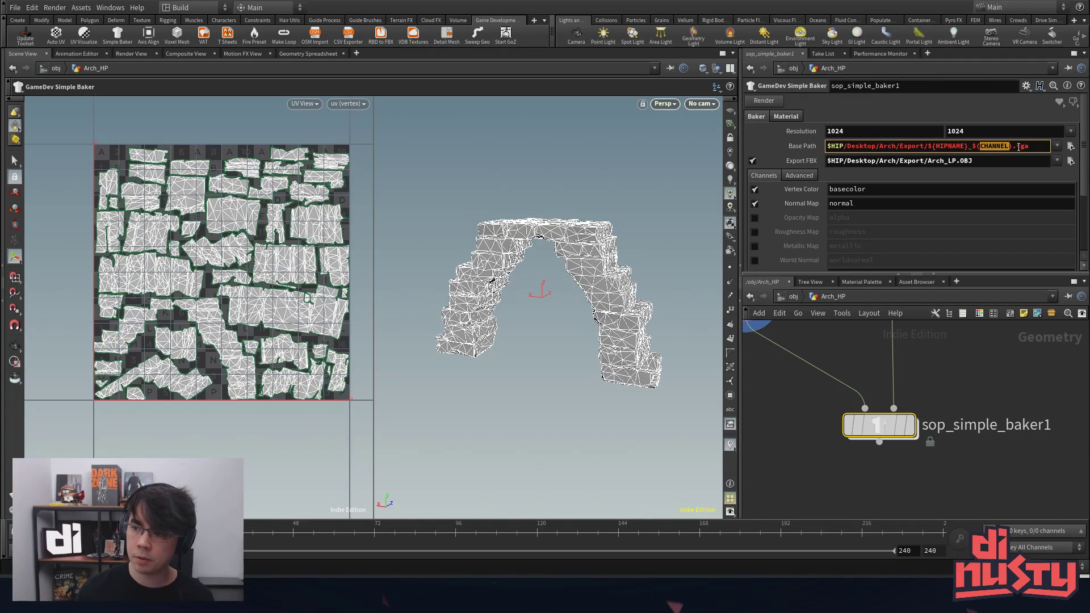
{"action": "left_click_drag", "start_coordinate": [928, 147], "coordinate": [815, 142]}
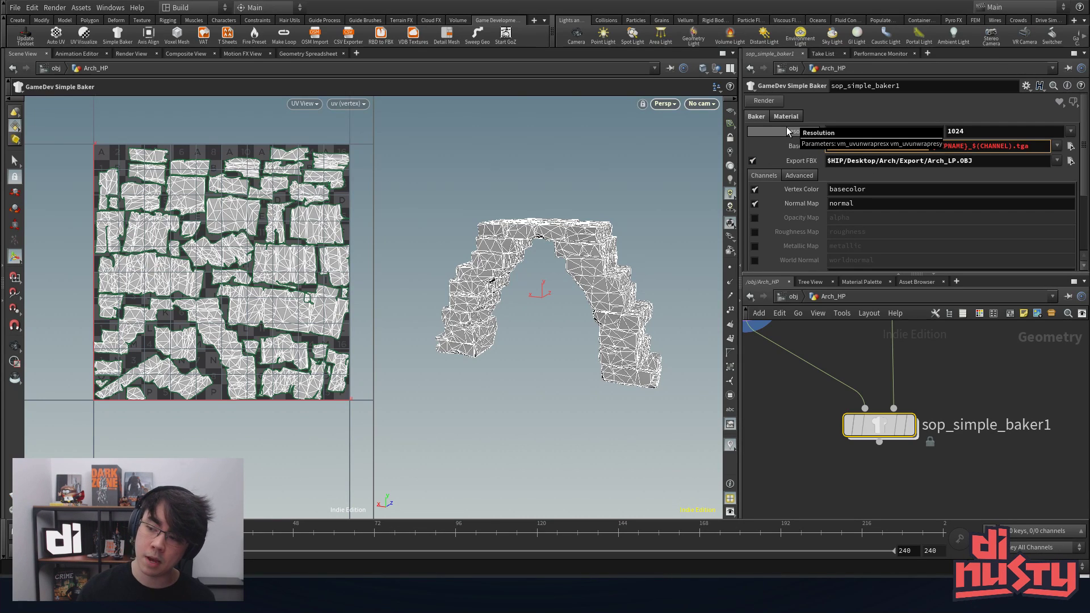
{"action": "left_click", "coordinate": [839, 162]}
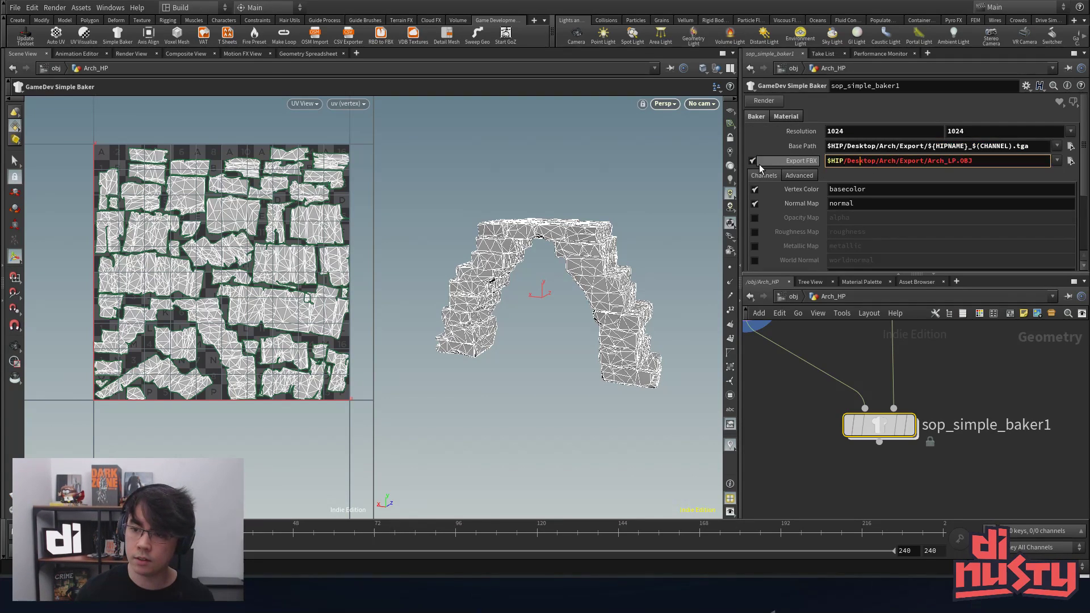
{"action": "left_click_drag", "start_coordinate": [833, 162], "coordinate": [899, 161]}
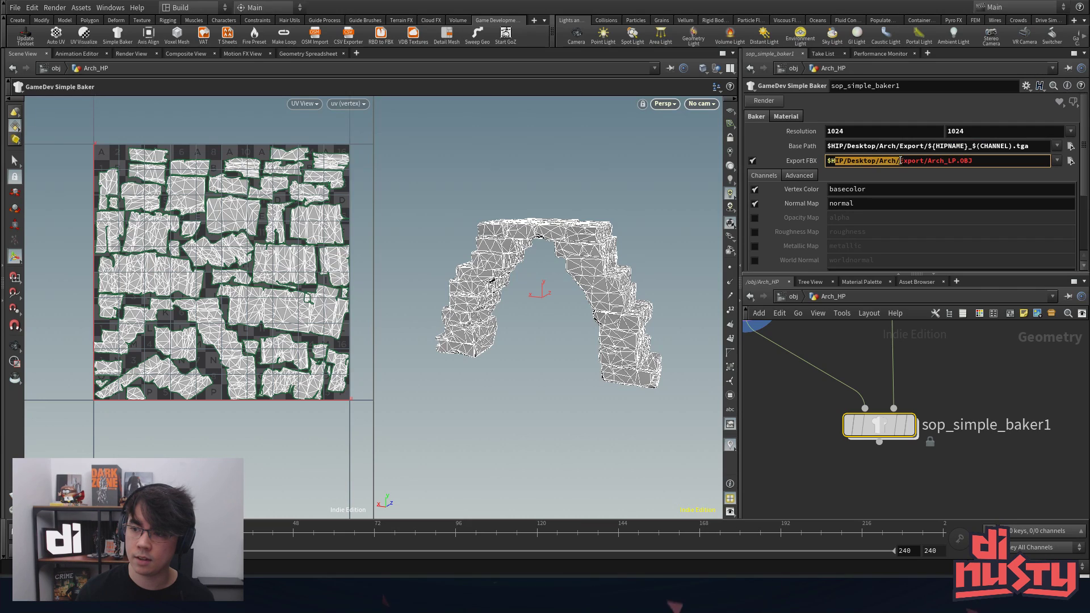
{"action": "left_click", "coordinate": [1007, 161]}
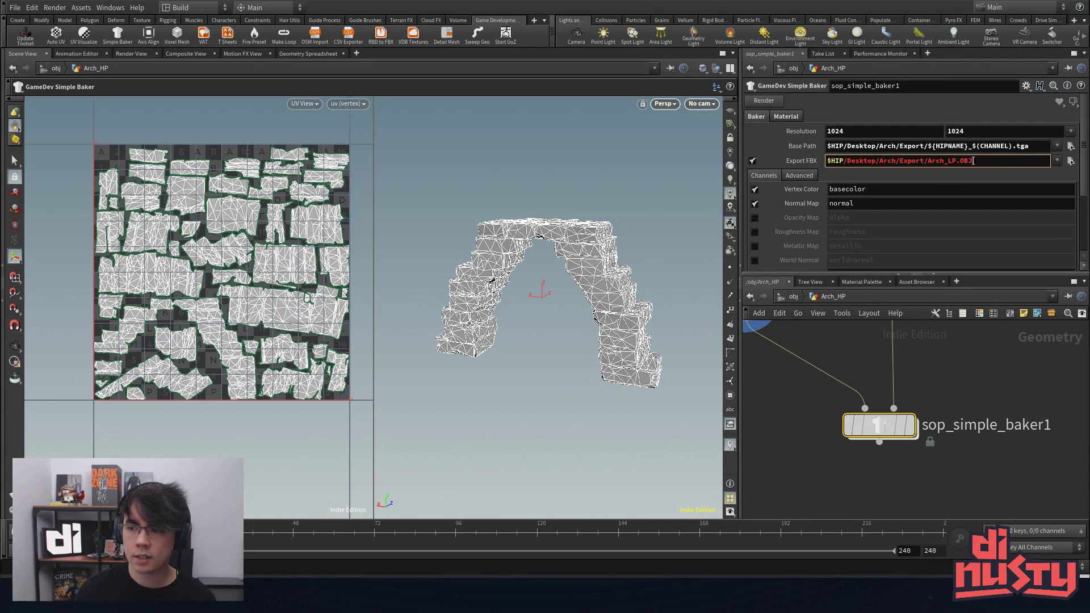
{"action": "left_click_drag", "start_coordinate": [964, 161], "coordinate": [987, 162]}
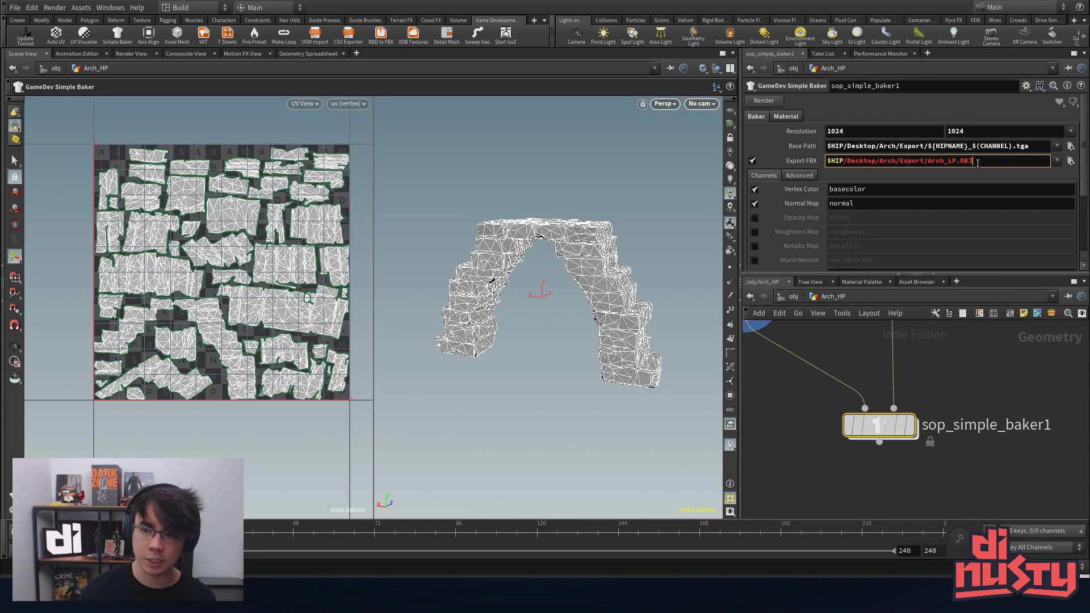
{"action": "left_click_drag", "start_coordinate": [982, 162], "coordinate": [957, 162]}
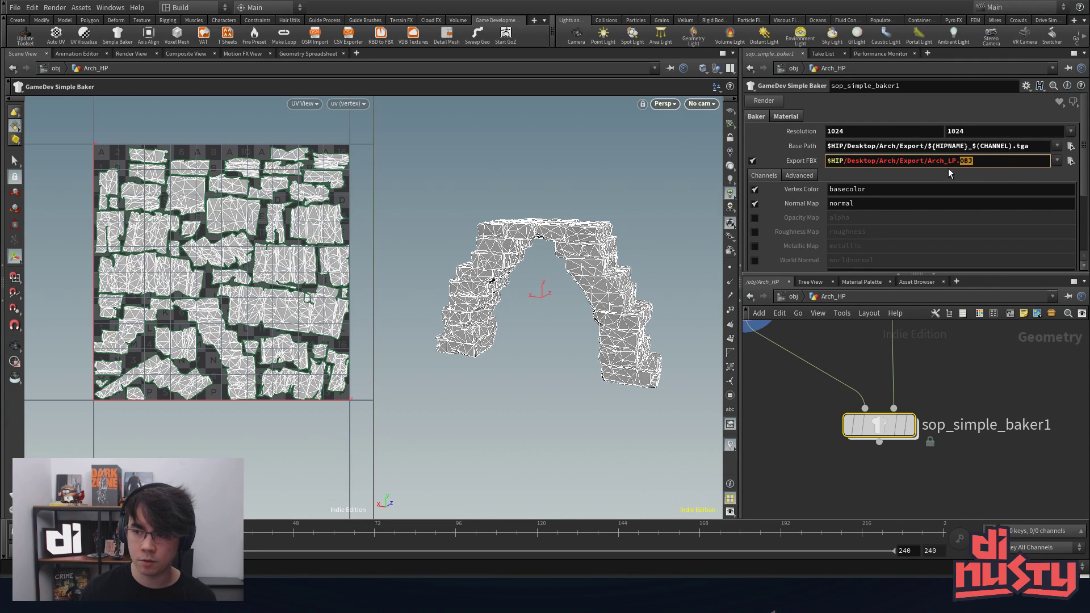
{"action": "left_click", "coordinate": [959, 370]}
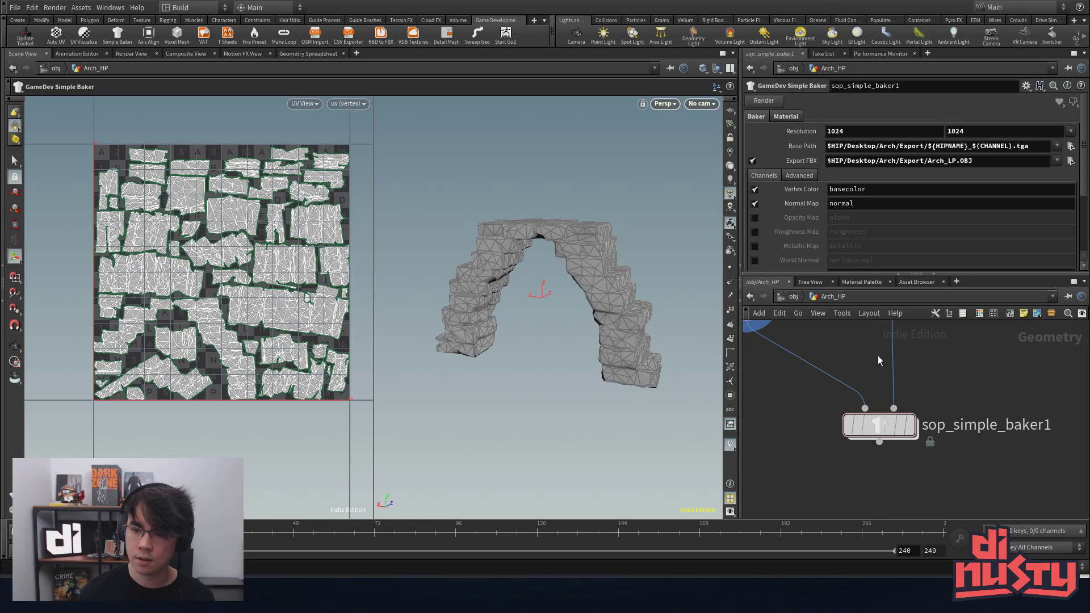
- Display the result of sop_simple_baker1 and set the perspective view's shading to Smooth Shaded
{"action": "scroll", "coordinate": [971, 366], "scroll_direction": "down", "scroll_amount": 1}
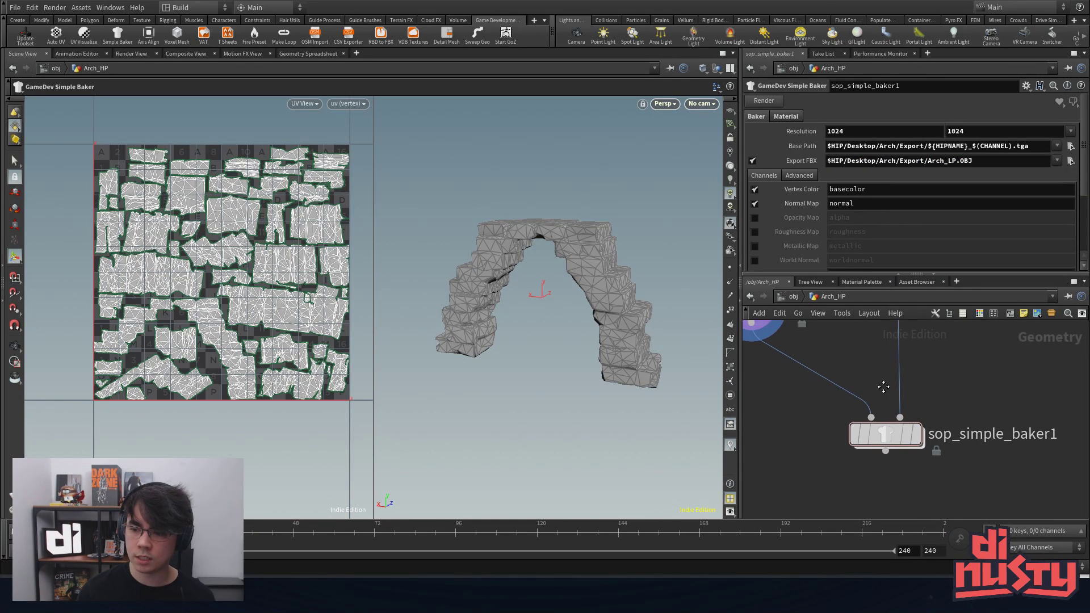
{"action": "left_click", "coordinate": [924, 437]}
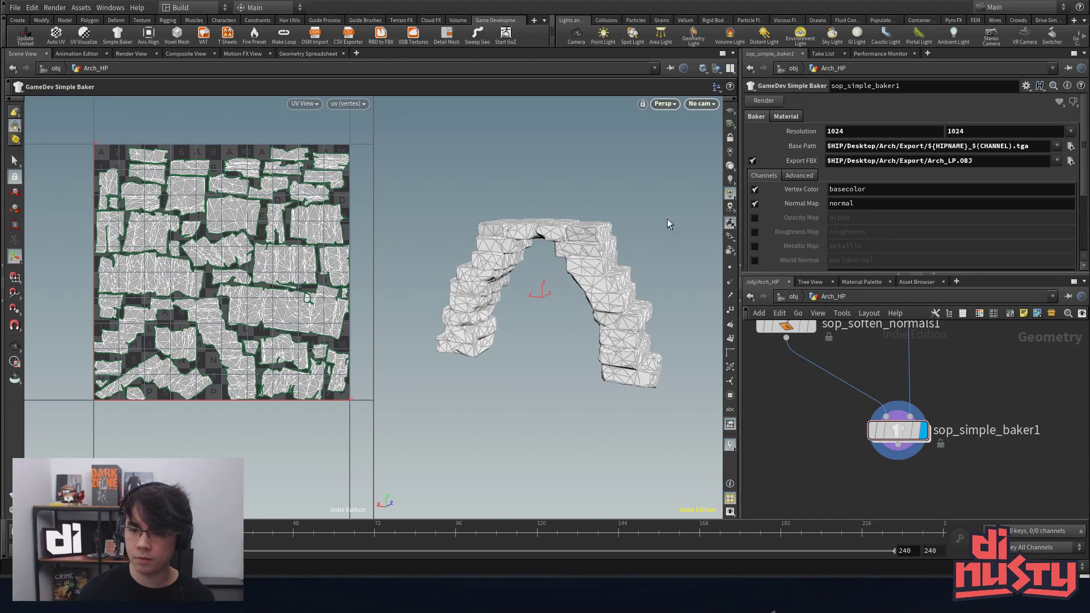
{"action": "left_click", "coordinate": [670, 105]}
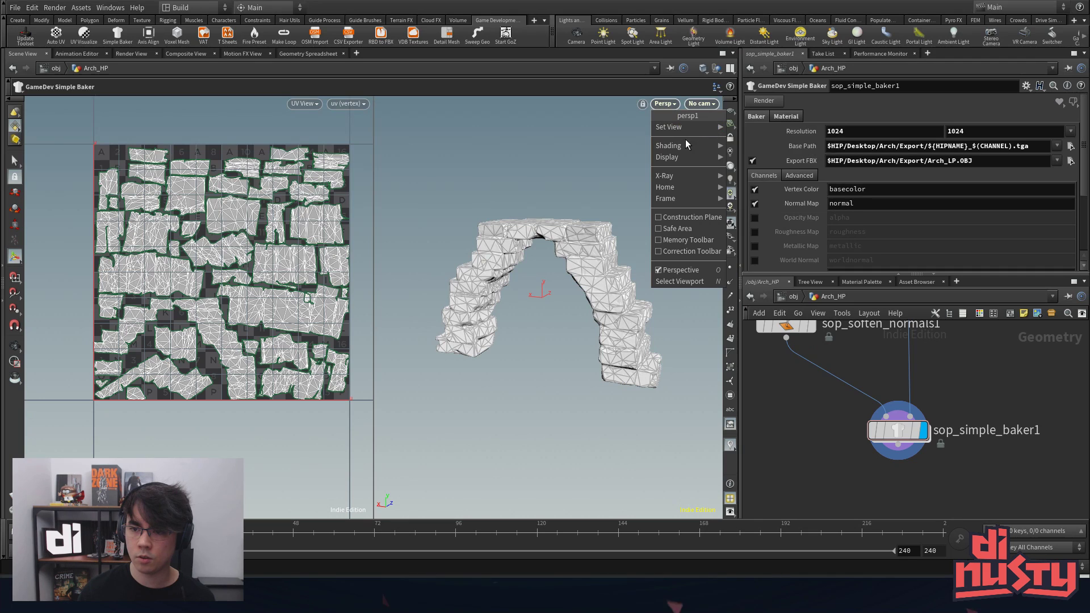
{"action": "mouse_move", "coordinate": [673, 146]}
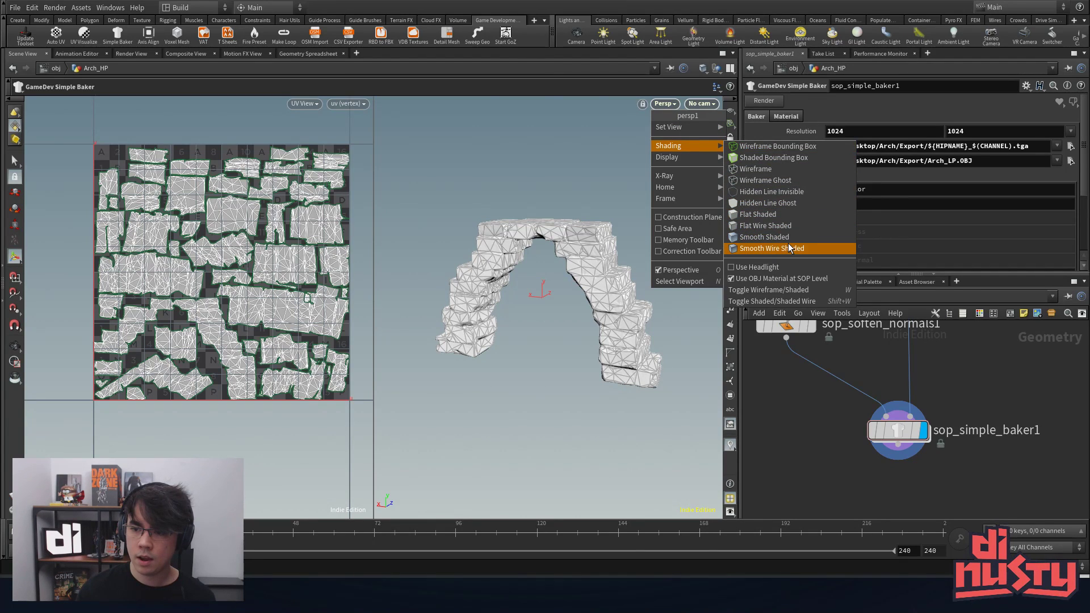
{"action": "left_click", "coordinate": [776, 237]}
- Examine the smooth-shaded arch up close and look through the baker's channel list down to Ambient Occlusion
{"action": "left_click_drag", "start_coordinate": [554, 255], "coordinate": [660, 261]}
{"action": "scroll", "coordinate": [653, 260], "scroll_direction": "up", "scroll_amount": 5}
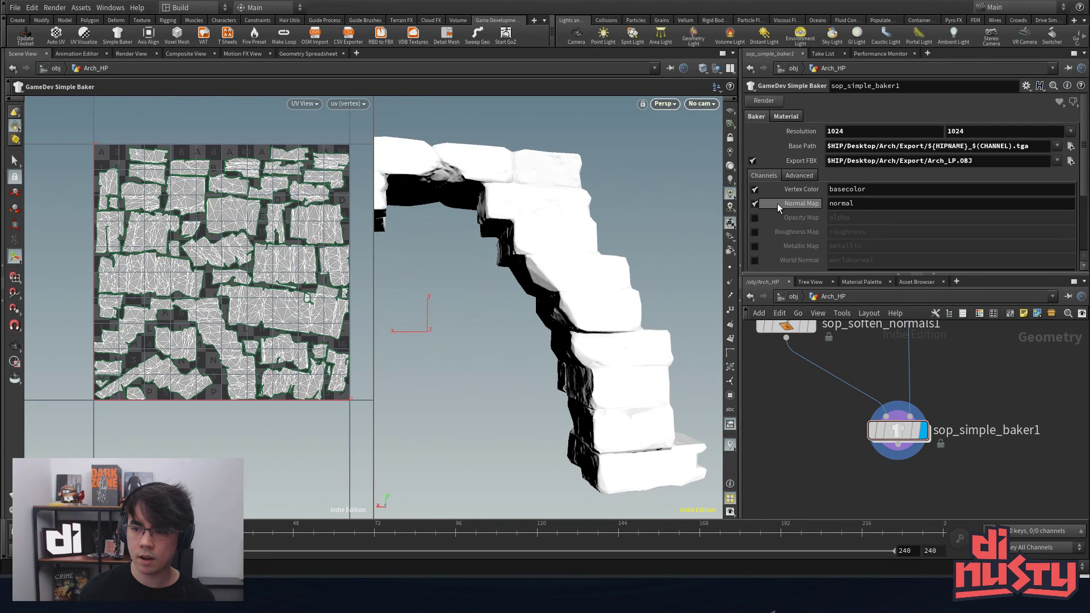
{"action": "scroll", "coordinate": [818, 204], "scroll_direction": "down", "scroll_amount": 2}
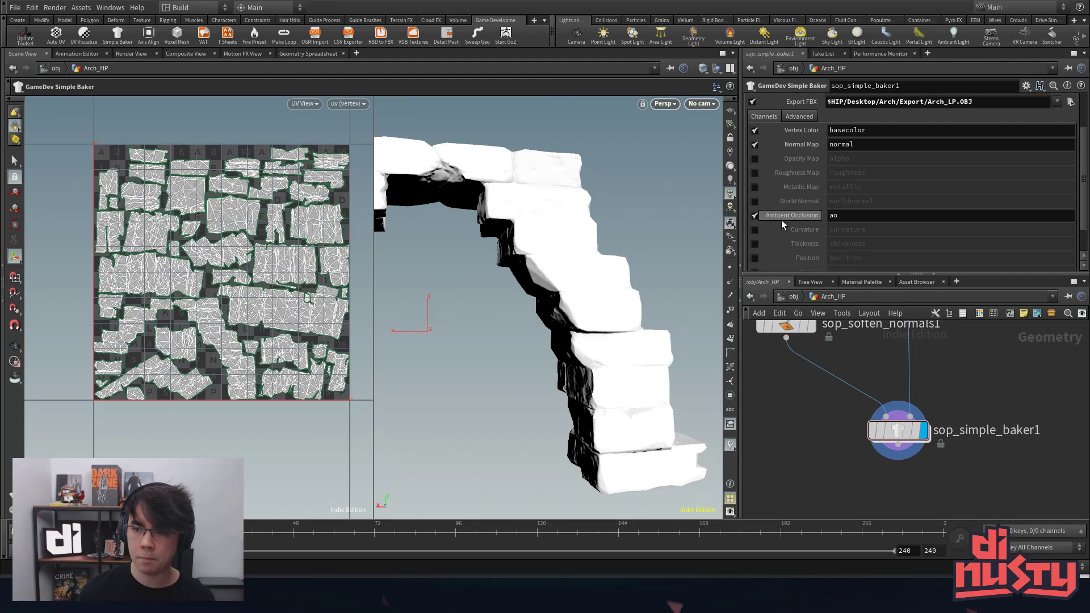
- Examine the baker's advanced settings, from the frame range and tangent space options through Cage Mesh down to Ray Distance
{"action": "scroll", "coordinate": [817, 220], "scroll_direction": "up", "scroll_amount": 2}
{"action": "left_click", "coordinate": [798, 177]}
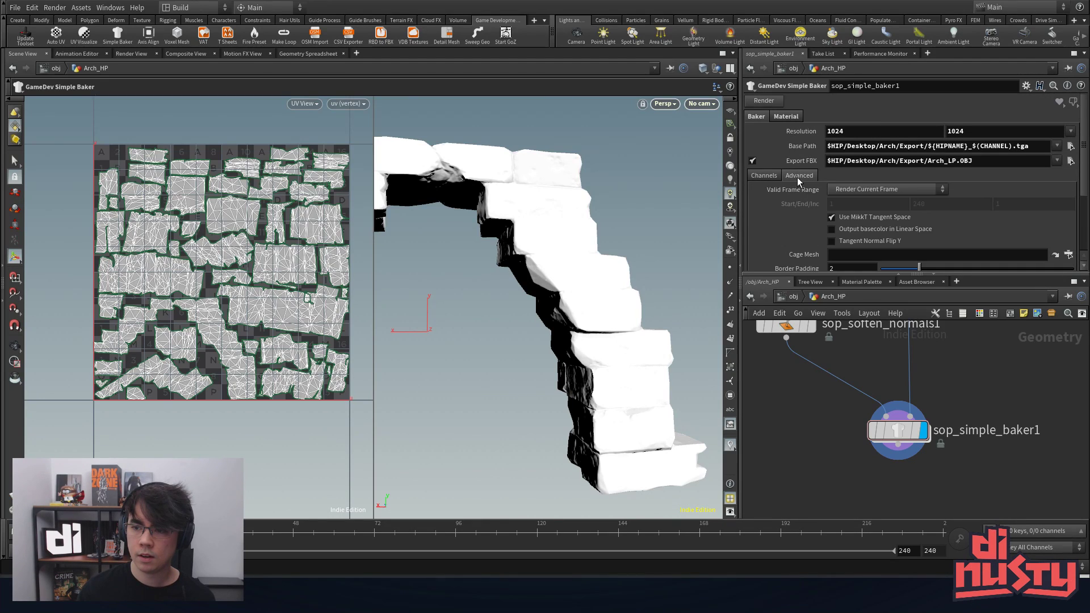
{"action": "scroll", "coordinate": [798, 227], "scroll_direction": "down", "scroll_amount": 2}
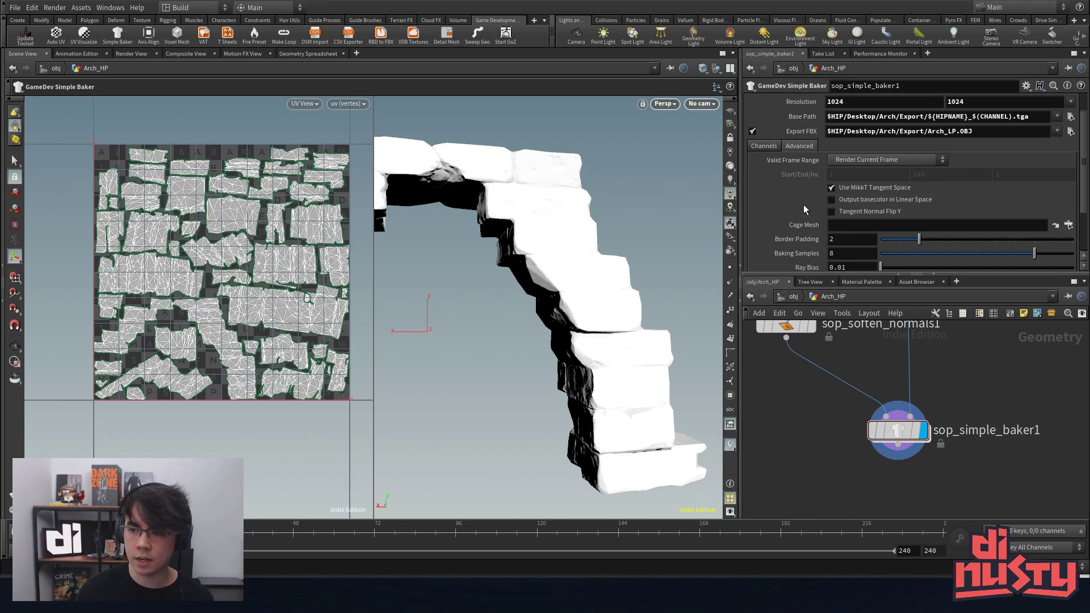
{"action": "scroll", "coordinate": [801, 199], "scroll_direction": "down", "scroll_amount": 2}
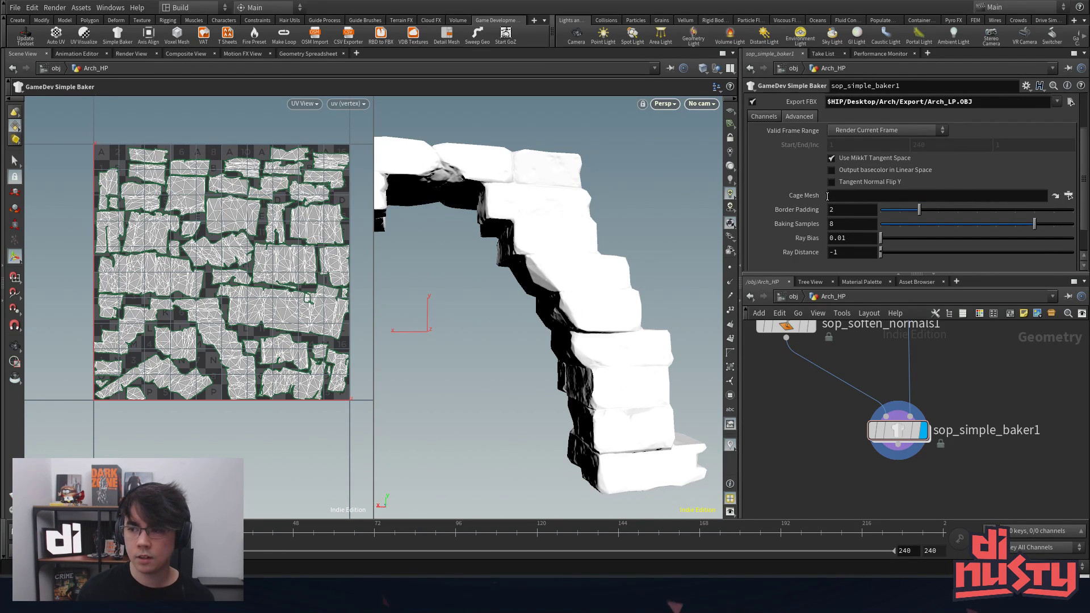
{"action": "scroll", "coordinate": [920, 450], "scroll_direction": "down", "scroll_amount": 2}
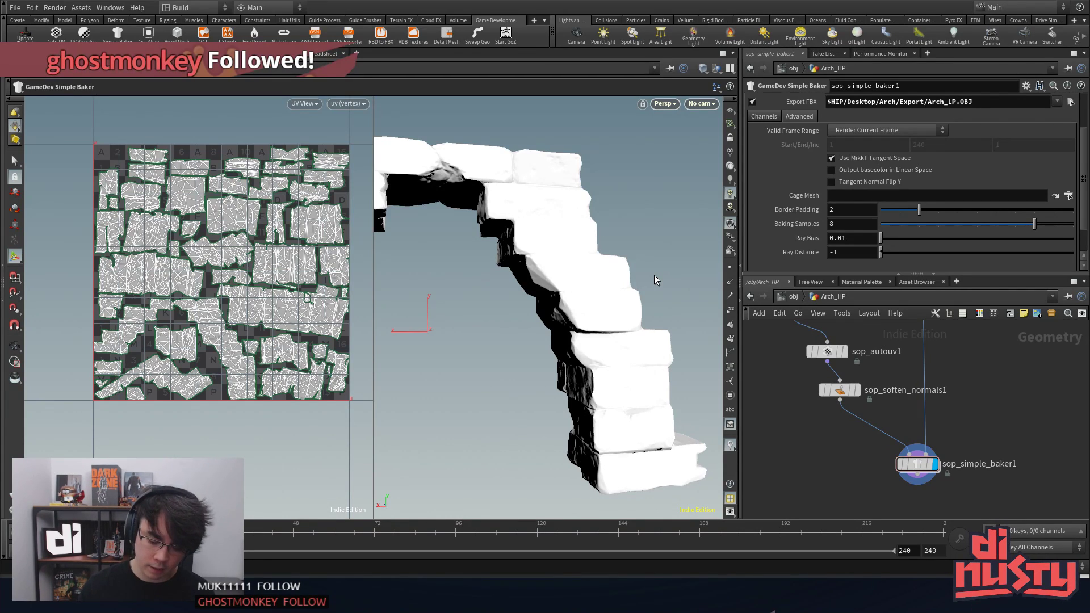
{"action": "middle_click_drag", "start_coordinate": [984, 397], "coordinate": [1001, 420]}
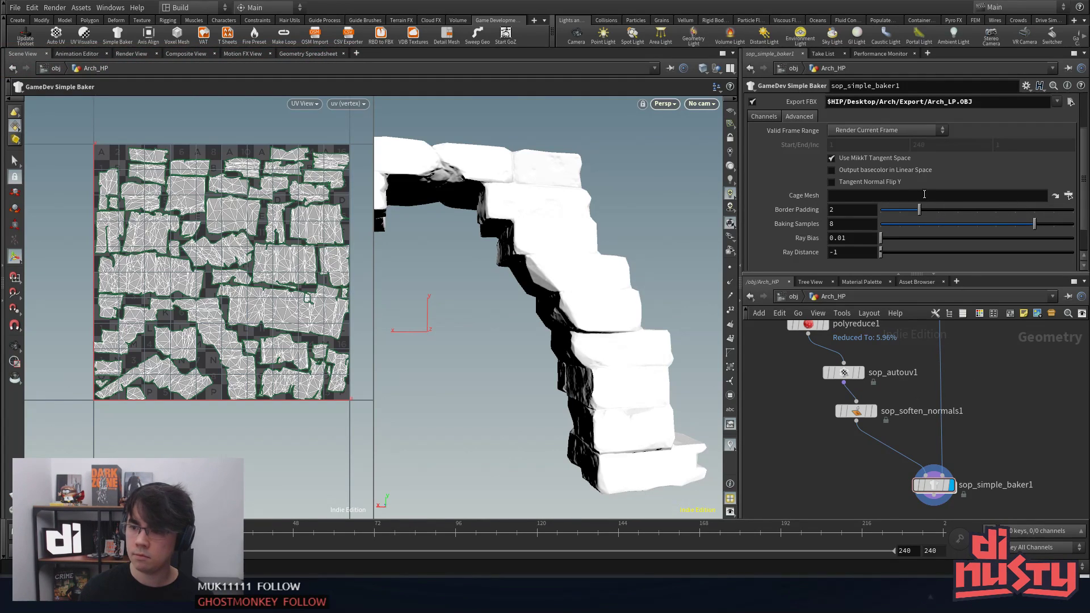
- Look over the baker's channel list again and view the whole arch from another angle
{"action": "scroll", "coordinate": [797, 218], "scroll_direction": "up", "scroll_amount": 3}
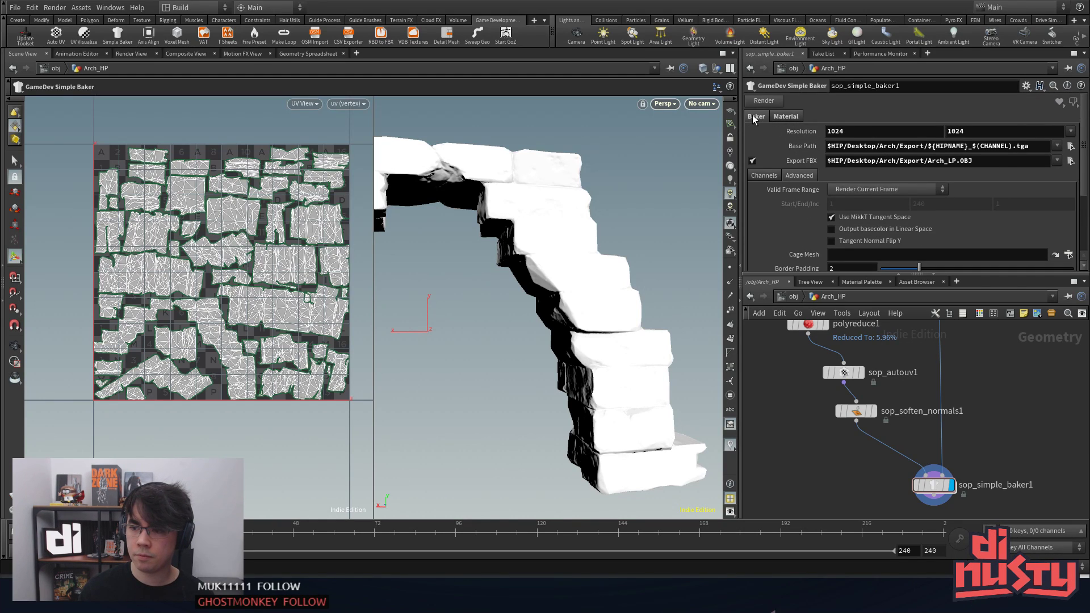
{"action": "left_click", "coordinate": [763, 176]}
{"action": "scroll", "coordinate": [786, 210], "scroll_direction": "down", "scroll_amount": 2}
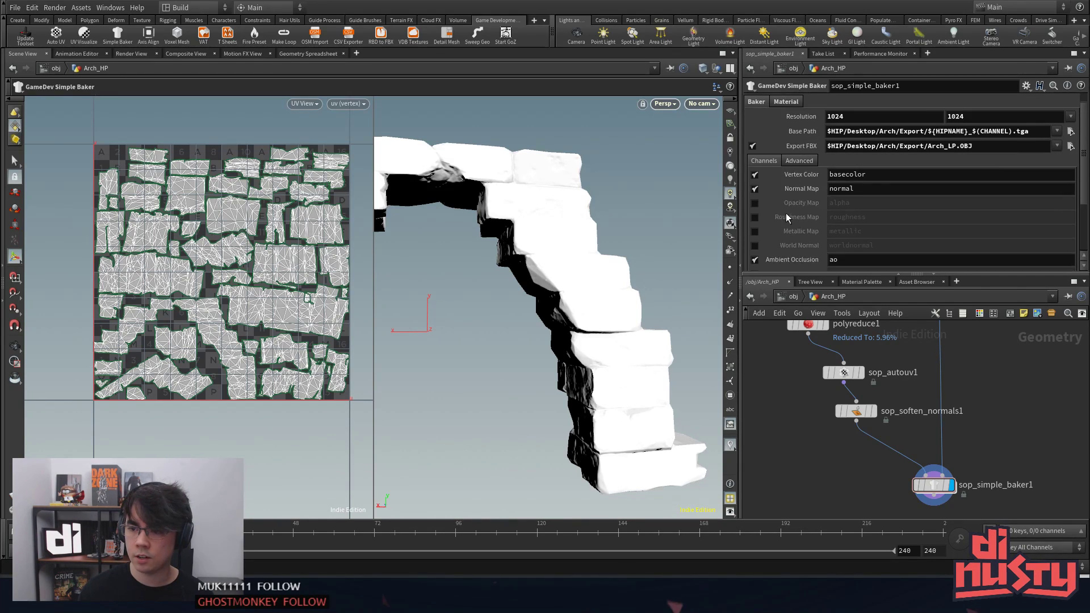
{"action": "scroll", "coordinate": [825, 183], "scroll_direction": "up", "scroll_amount": 2}
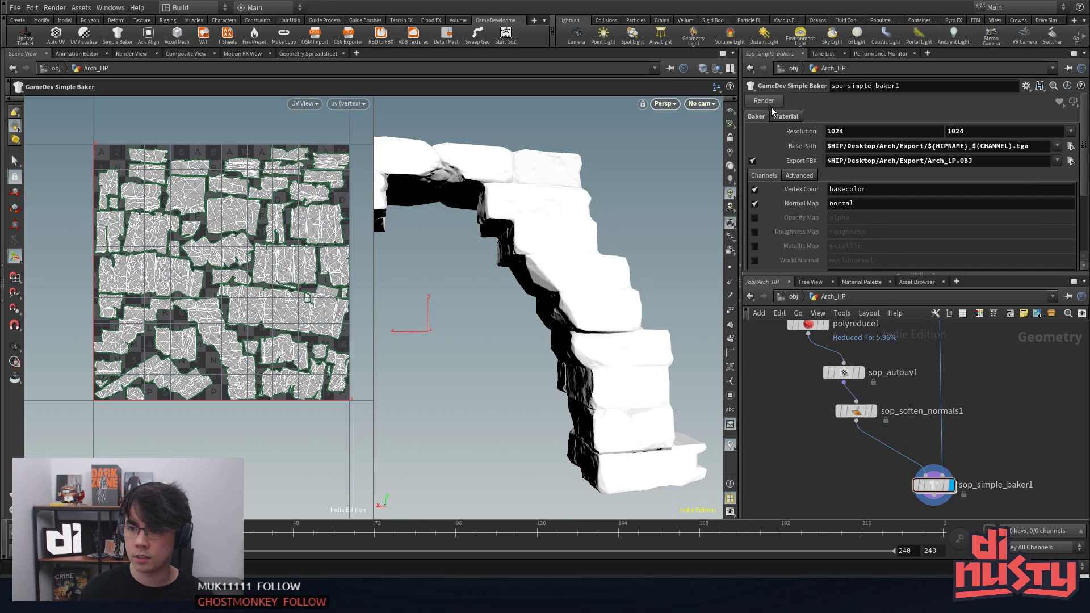
{"action": "left_click_drag", "start_coordinate": [500, 227], "coordinate": [625, 214]}
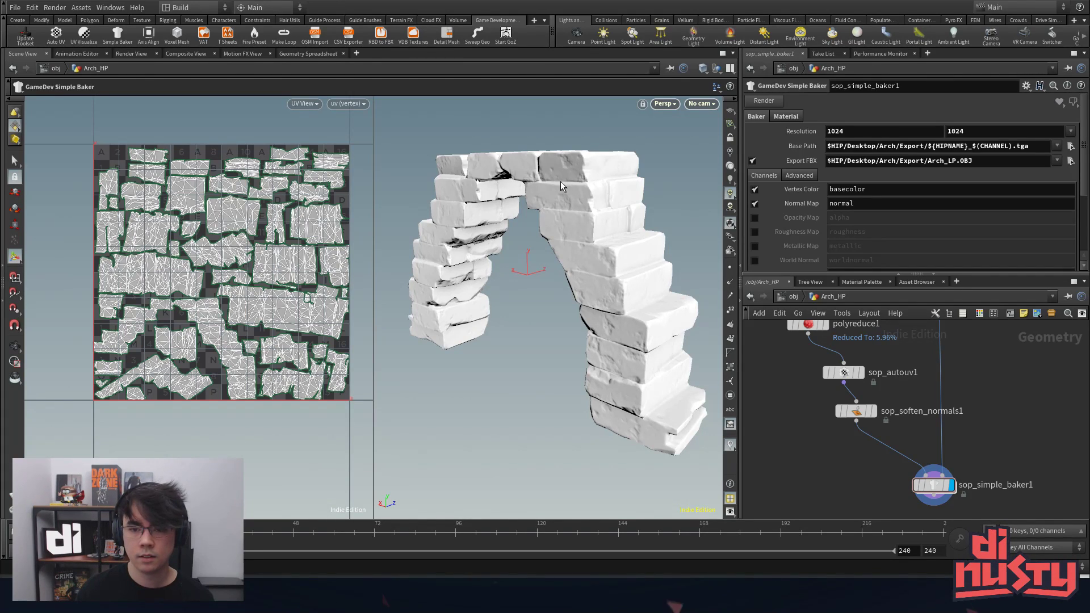
- Switch to Unity, open the Temple Main project and dismiss the legacy Substance material notice
{"action": "left_click", "coordinate": [130, 597]}
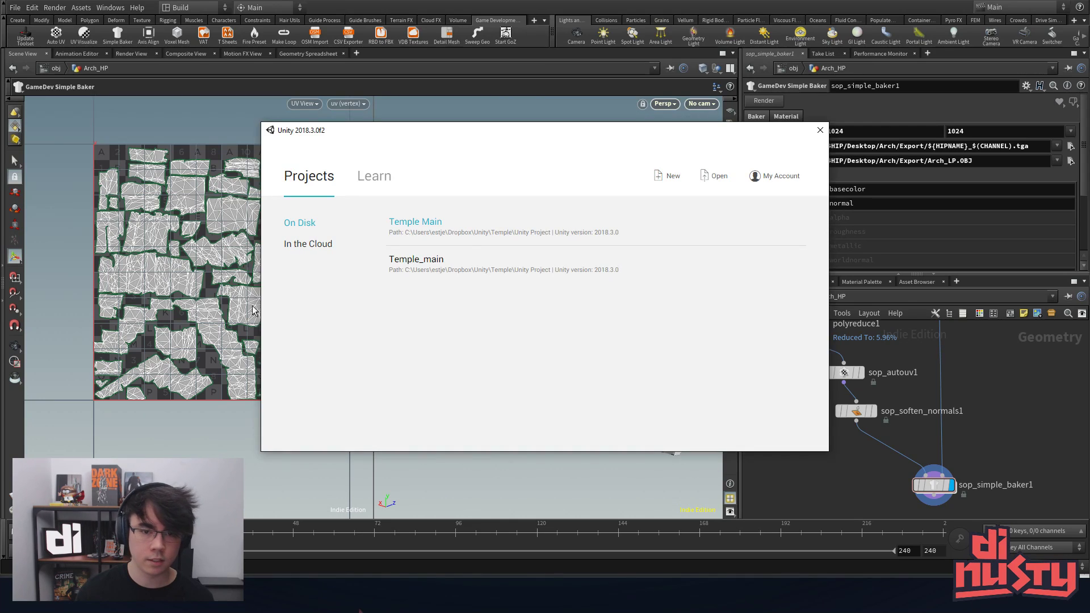
{"action": "left_click", "coordinate": [472, 233]}
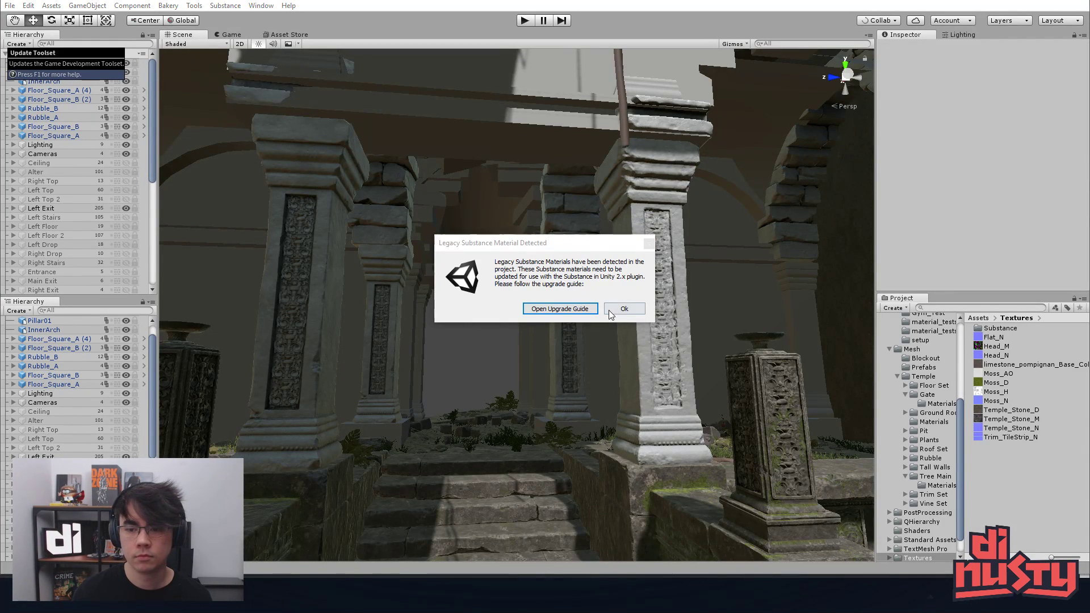
{"action": "left_click", "coordinate": [623, 309]}
- Frame the InnerArch object in the temple scene, view it from below and select the smaller InnerArch (1) behind it
{"action": "left_click", "coordinate": [567, 209]}
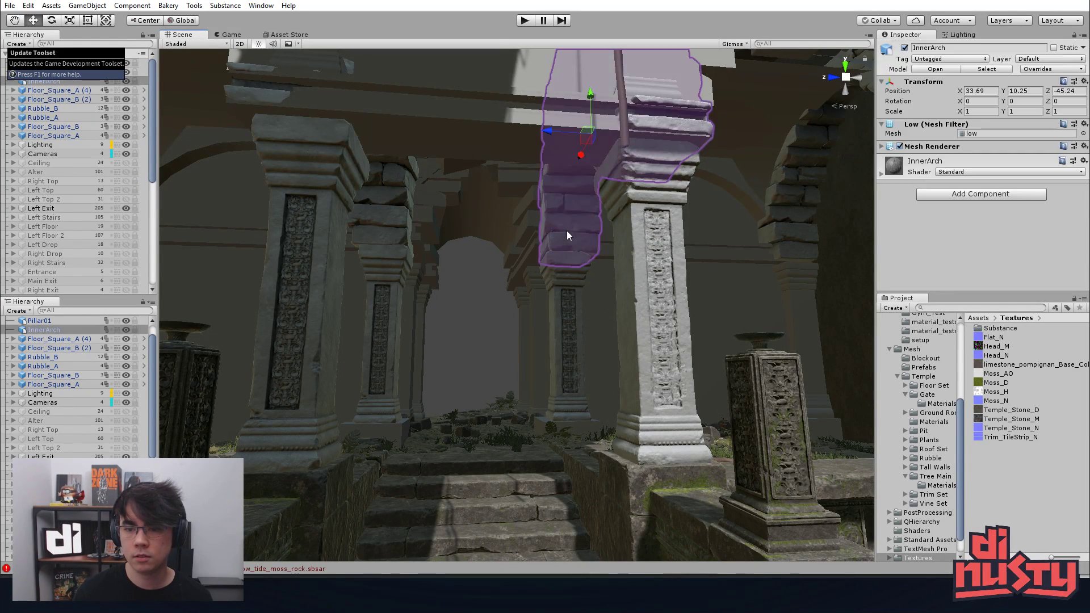
{"action": "key", "text": "f"}
{"action": "left_click_drag", "start_coordinate": [560, 290], "coordinate": [574, 384], "text": "alt"}
{"action": "middle_click_drag", "start_coordinate": [574, 384], "coordinate": [555, 297]}
{"action": "scroll", "coordinate": [555, 297], "scroll_direction": "up", "scroll_amount": 4}
{"action": "left_click_drag", "start_coordinate": [554, 297], "coordinate": [514, 355], "text": "alt"}
{"action": "left_click", "coordinate": [608, 429]}
{"action": "middle_click_drag", "start_coordinate": [513, 355], "coordinate": [535, 324]}
{"action": "left_click", "coordinate": [547, 321]}
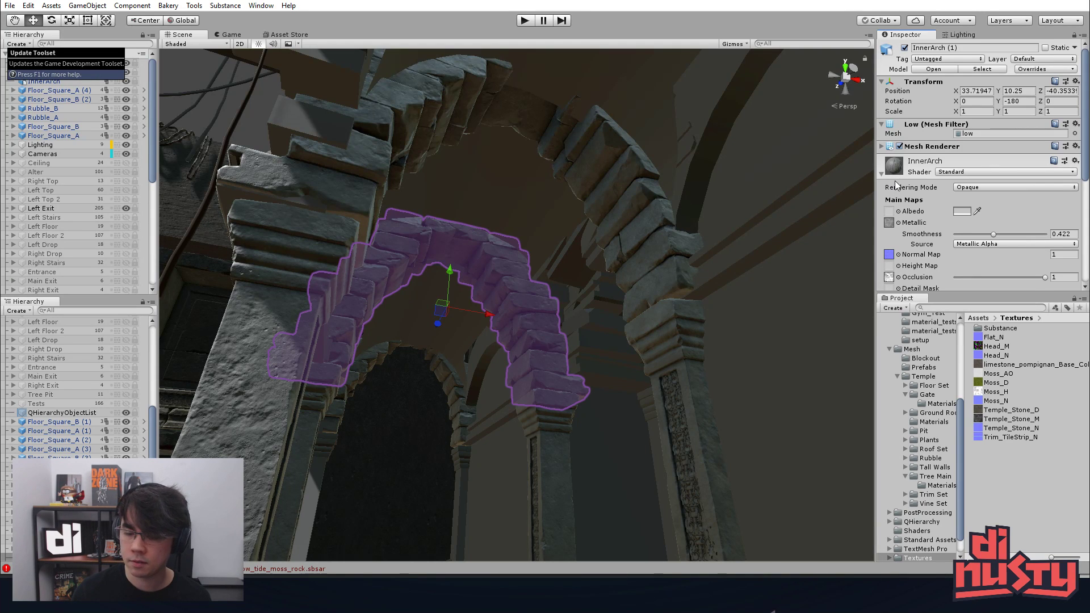
- Locate the textures assigned to the InnerArch material's Normal Map and Occlusion slots among the project assets
{"action": "left_click_drag", "start_coordinate": [682, 221], "coordinate": [721, 227], "text": "alt"}
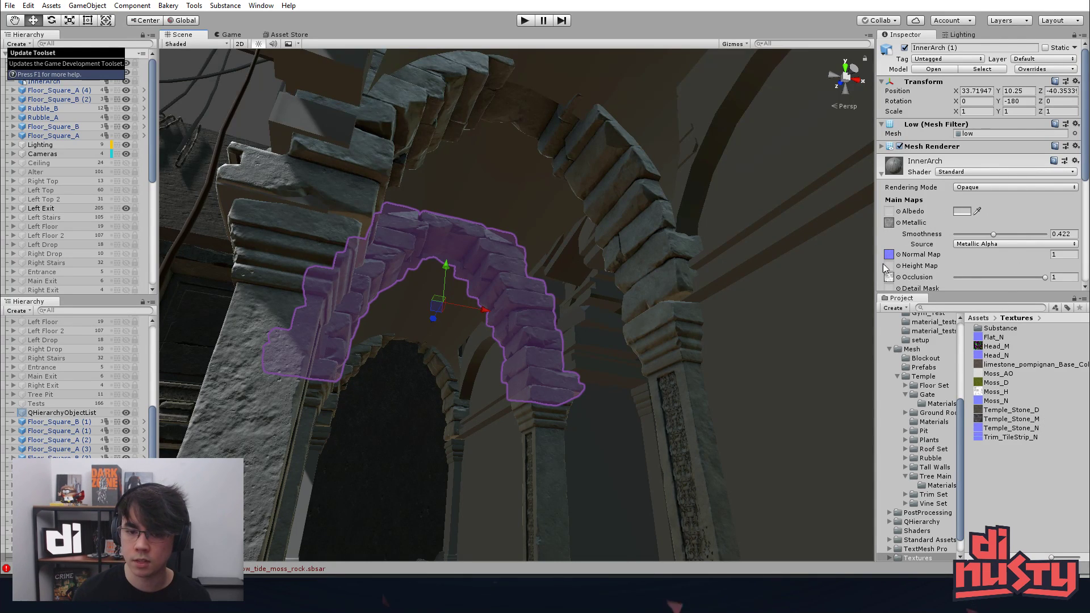
{"action": "left_click_drag", "start_coordinate": [566, 255], "coordinate": [574, 256], "text": "alt"}
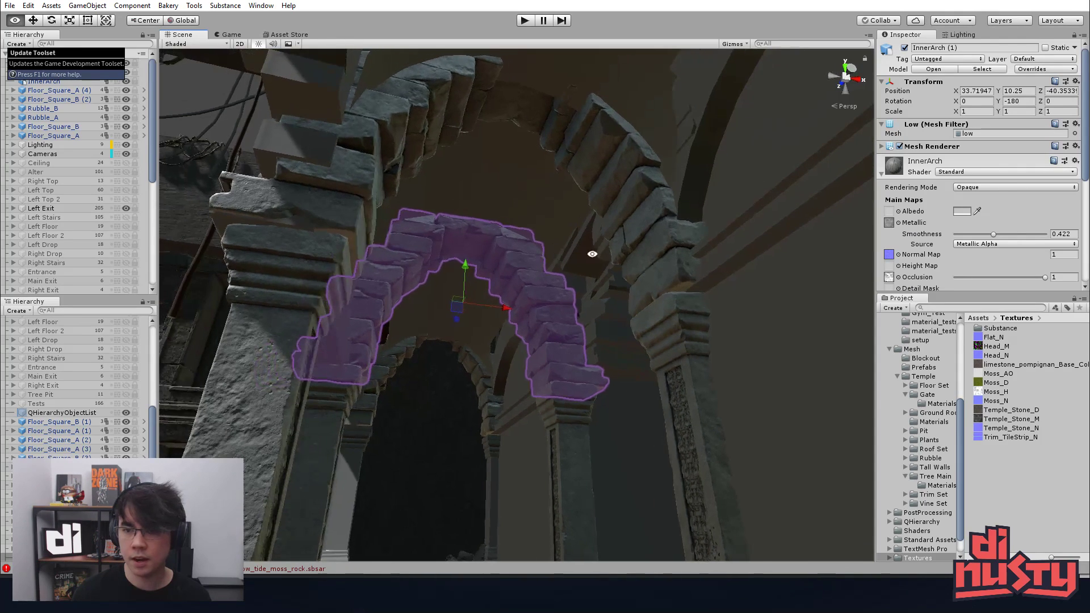
{"action": "scroll", "coordinate": [924, 255], "scroll_direction": "down", "scroll_amount": 1}
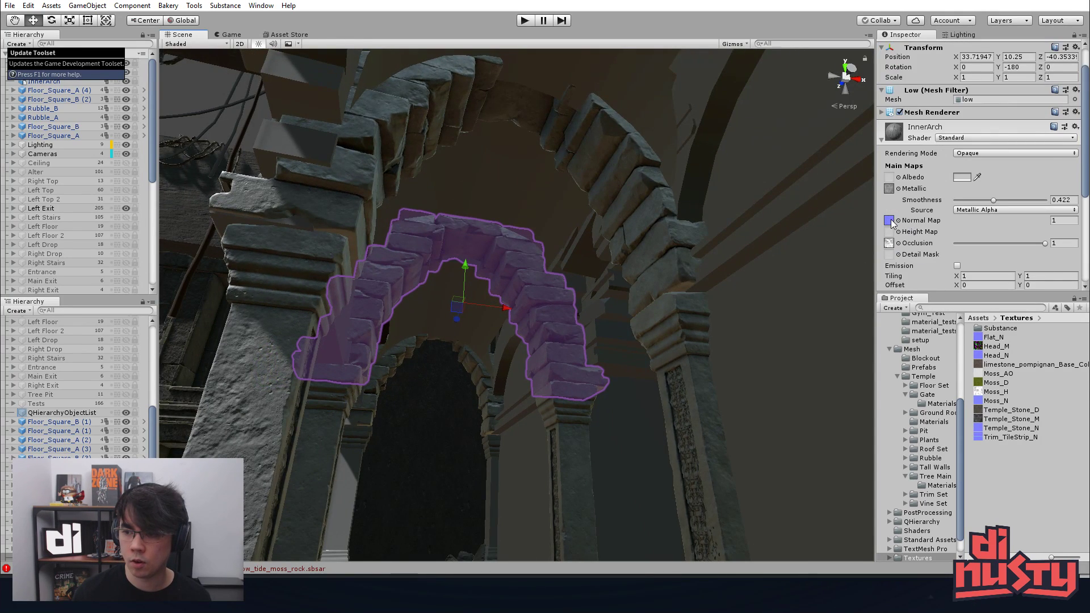
{"action": "left_click", "coordinate": [891, 222]}
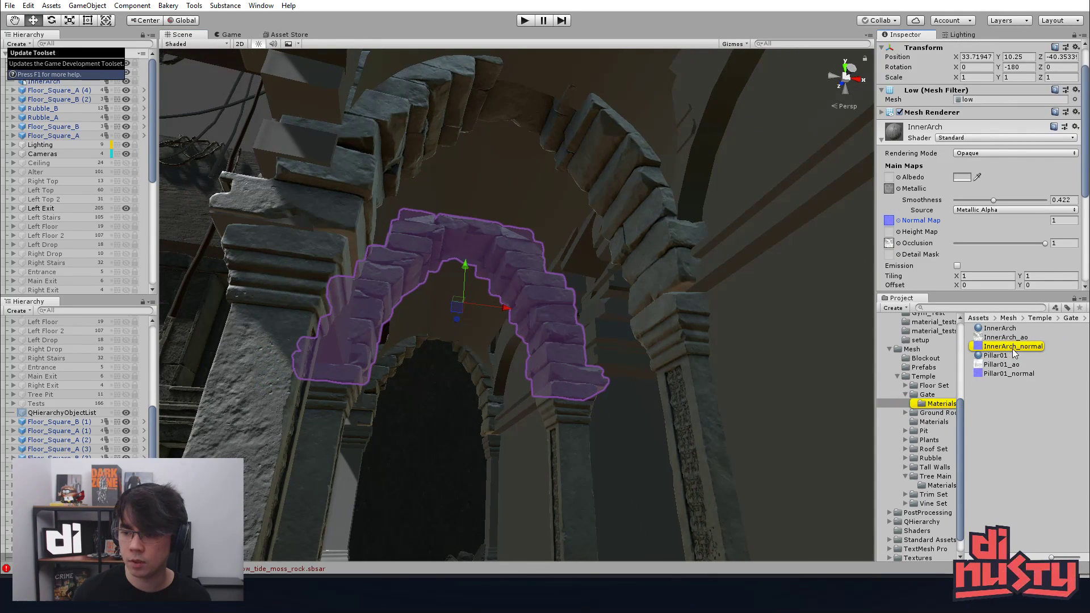
{"action": "left_click", "coordinate": [888, 244]}
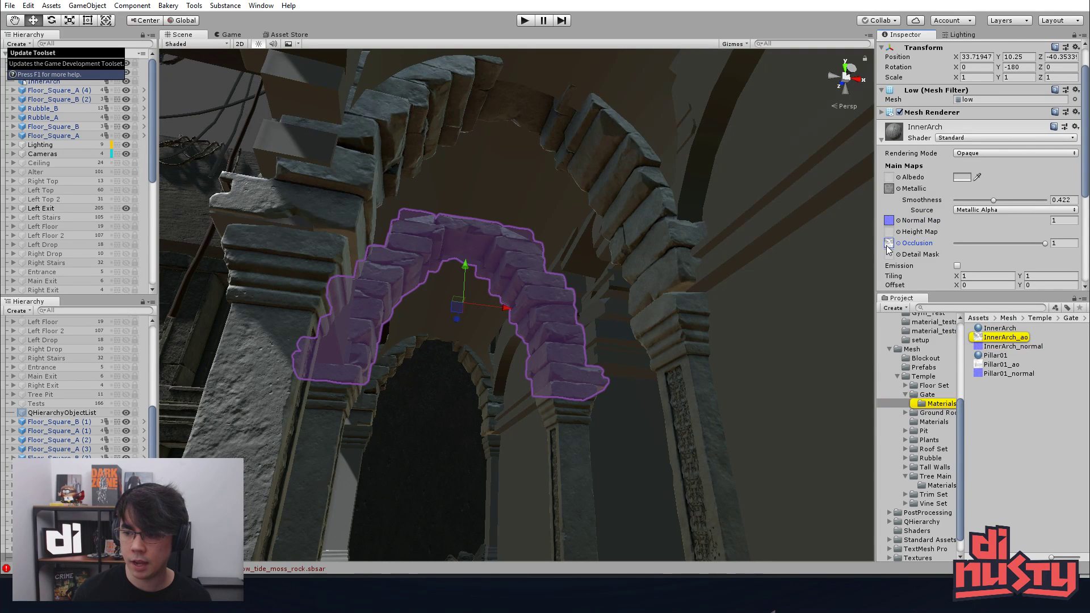
- Open the InnerArch_ao texture in Photoshop and examine its baked occlusion detail at up to 200% zoom
{"action": "double_click", "coordinate": [1004, 337]}
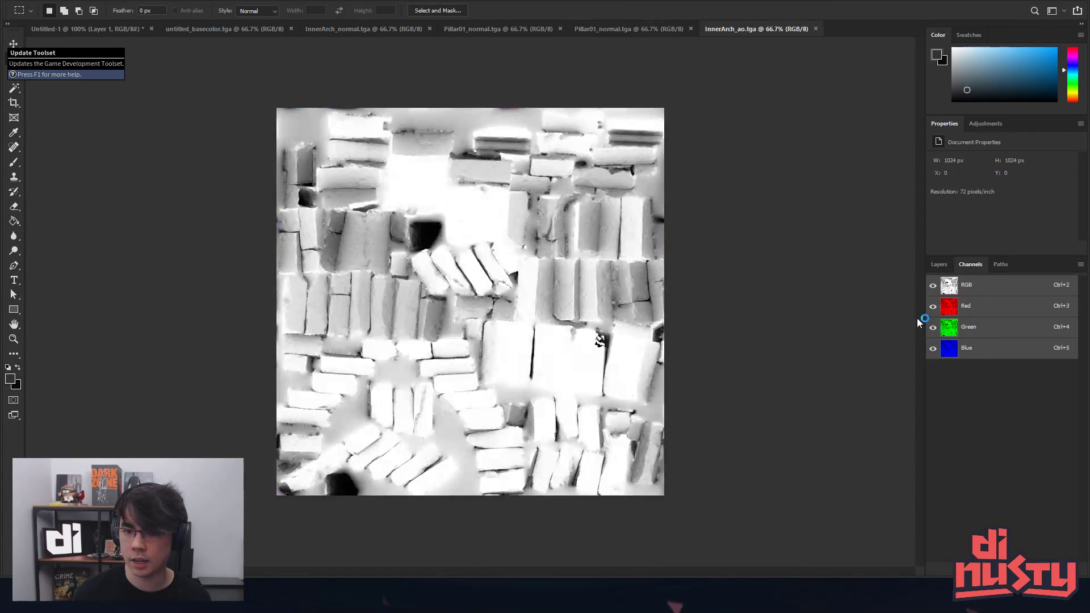
{"action": "key", "text": "ctrl+1"}
{"action": "key", "text": "ctrl+plus"}
{"action": "key", "text": "ctrl+minus"}
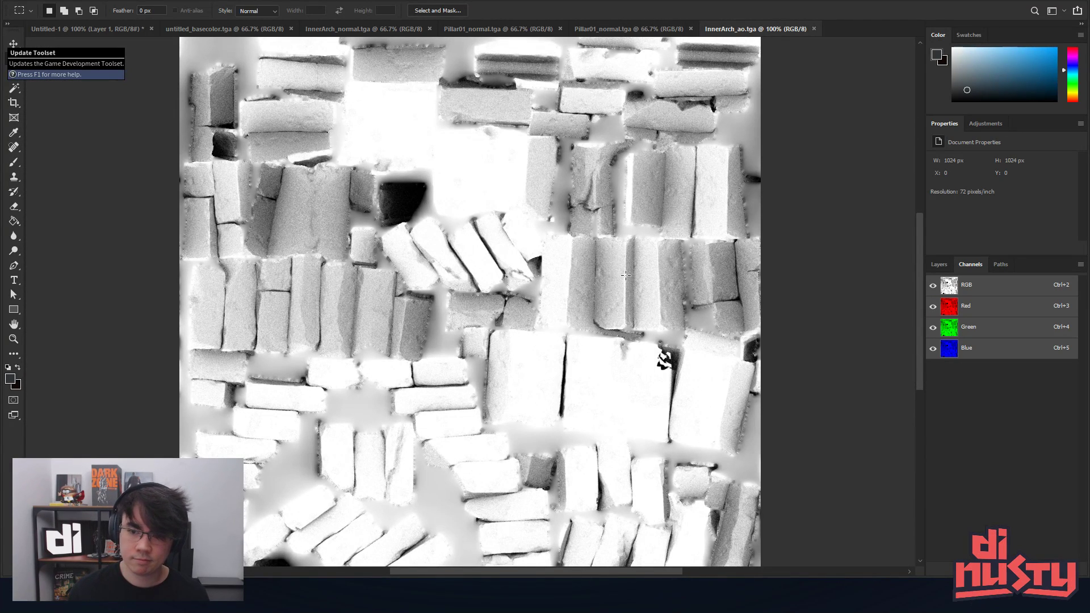
{"action": "key", "text": "ctrl+plus"}
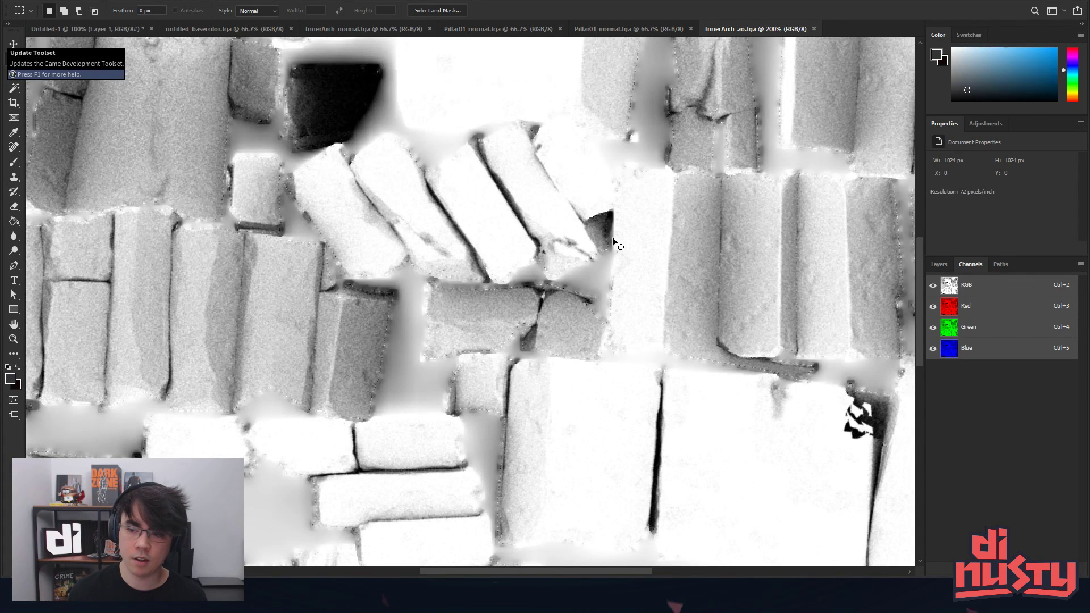
{"action": "key", "text": "ctrl+minus"}
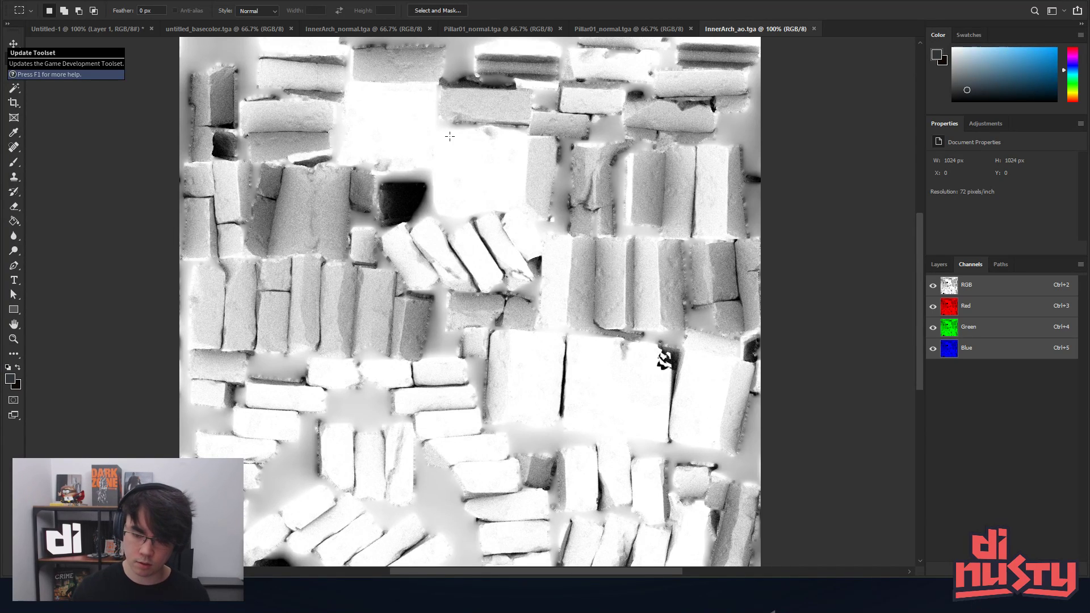
- Return to Unity, select the large front arch and examine its material down to the Secondary Maps
{"action": "key", "text": "alt+Tab"}
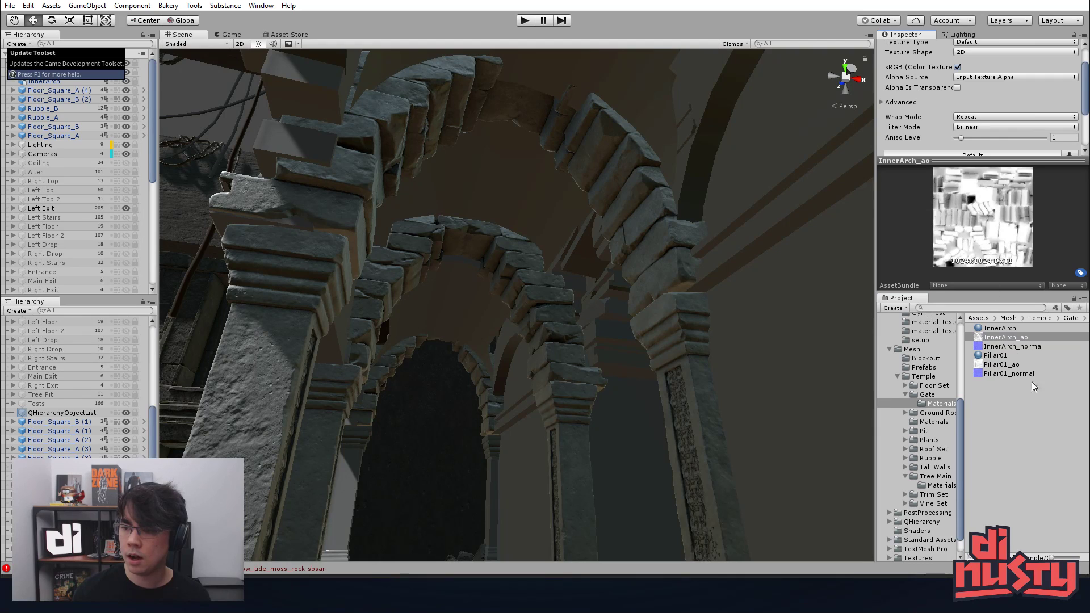
{"action": "left_click", "coordinate": [1003, 356]}
{"action": "left_click", "coordinate": [1011, 348]}
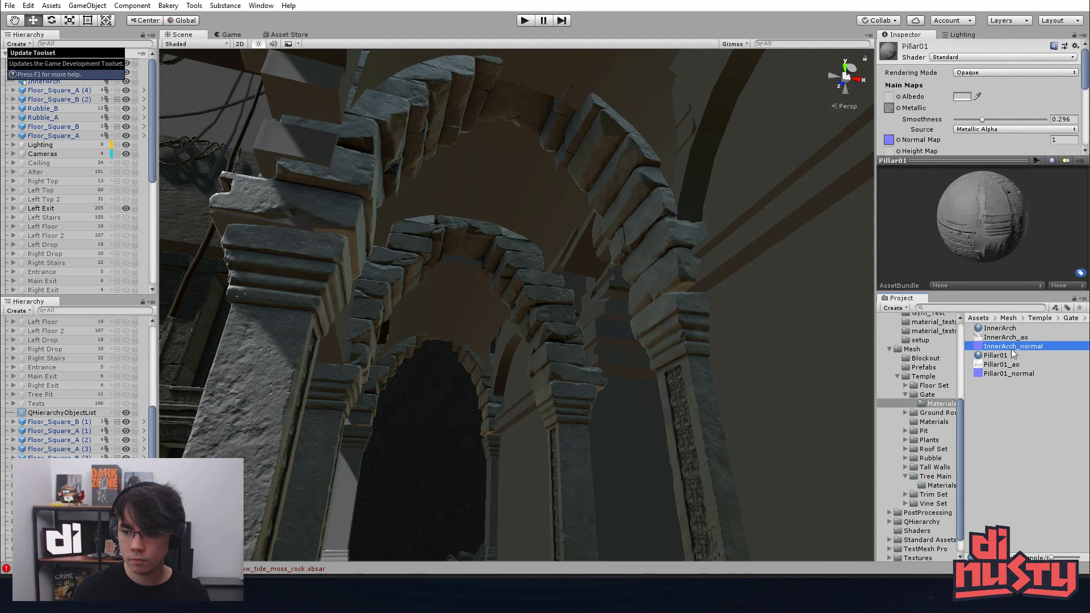
{"action": "left_click", "coordinate": [630, 240]}
{"action": "scroll", "coordinate": [951, 216], "scroll_direction": "down", "scroll_amount": 2}
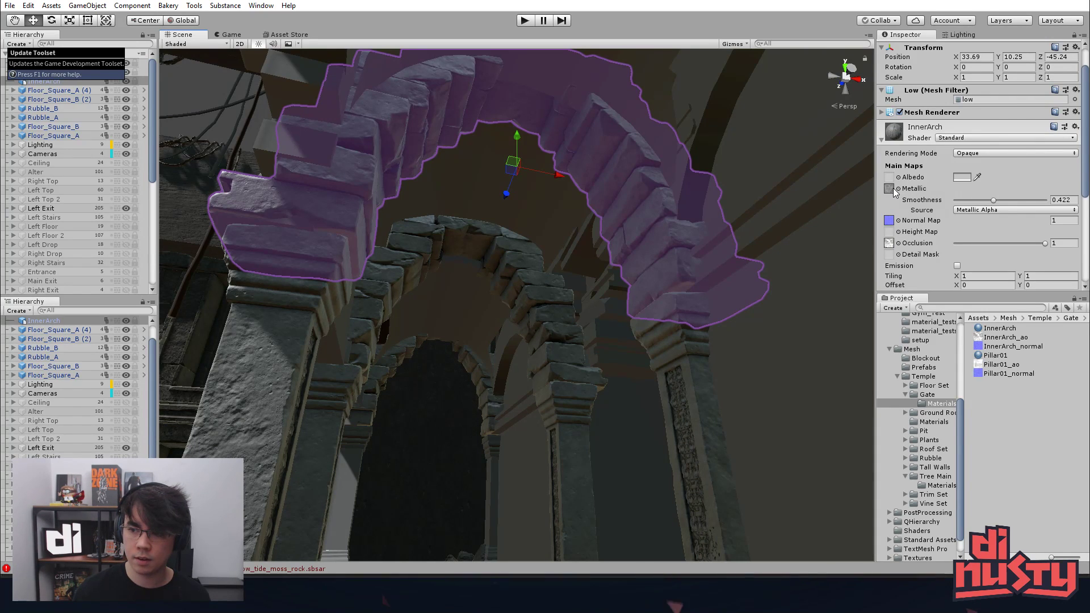
{"action": "scroll", "coordinate": [912, 242], "scroll_direction": "down", "scroll_amount": 4}
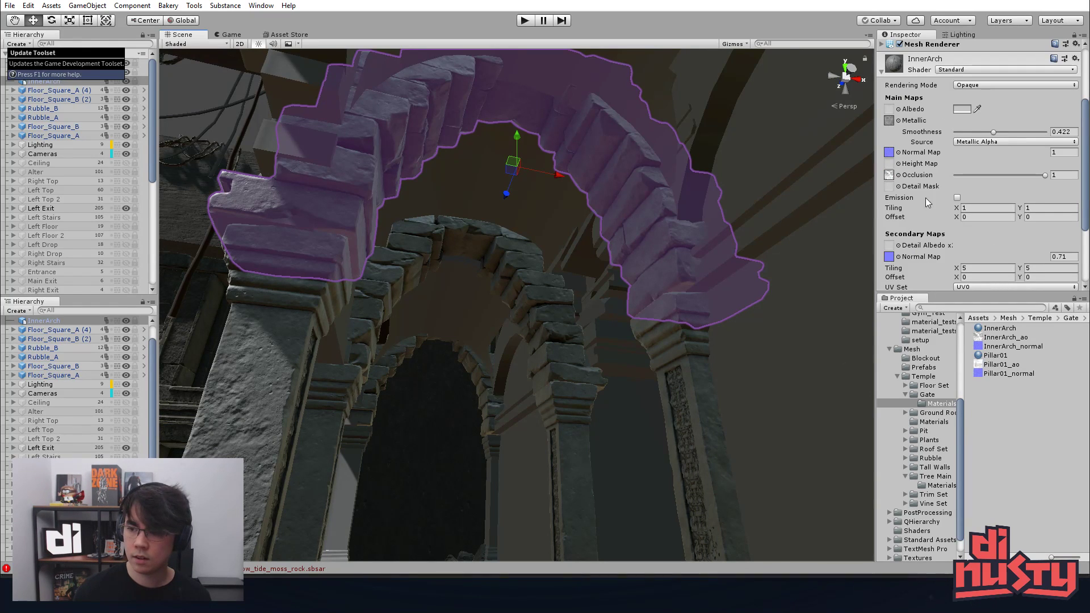
- Open the arch material's secondary normal map, Temple_Stone_N, in Photoshop and examine its stone surface detail
{"action": "double_click", "coordinate": [890, 257]}
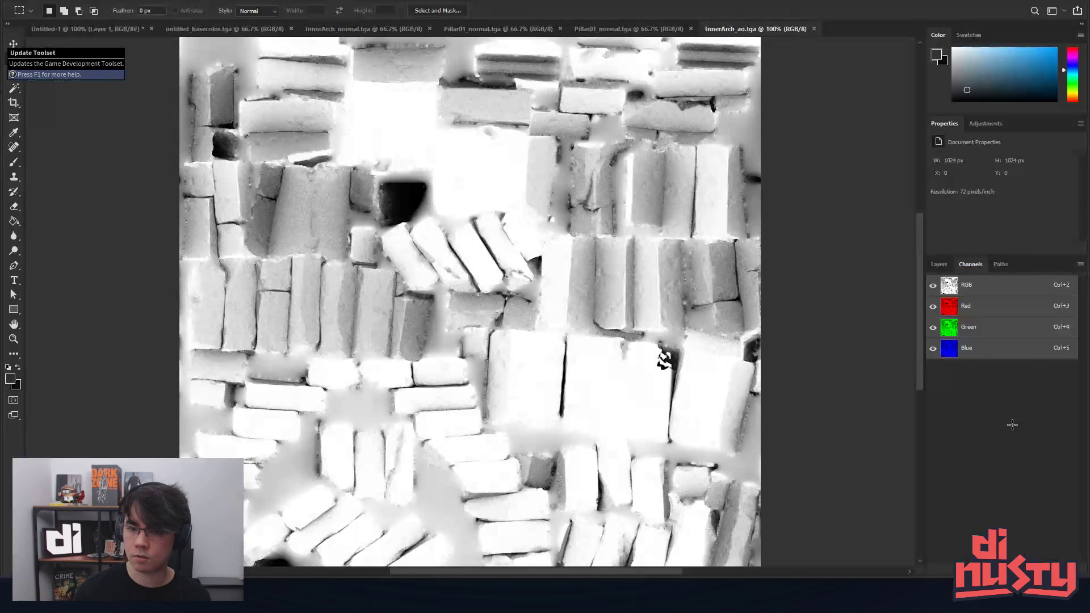
{"action": "scroll", "coordinate": [502, 256], "scroll_direction": "up", "scroll_amount": 2, "text": "alt"}
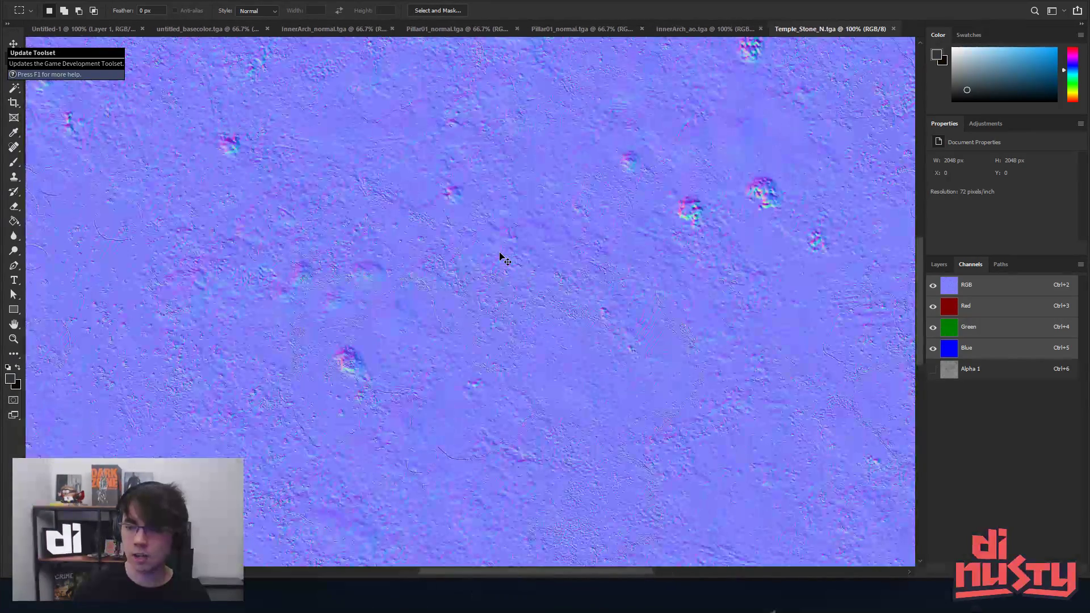
{"action": "scroll", "coordinate": [502, 256], "scroll_direction": "down", "scroll_amount": 3, "text": "alt"}
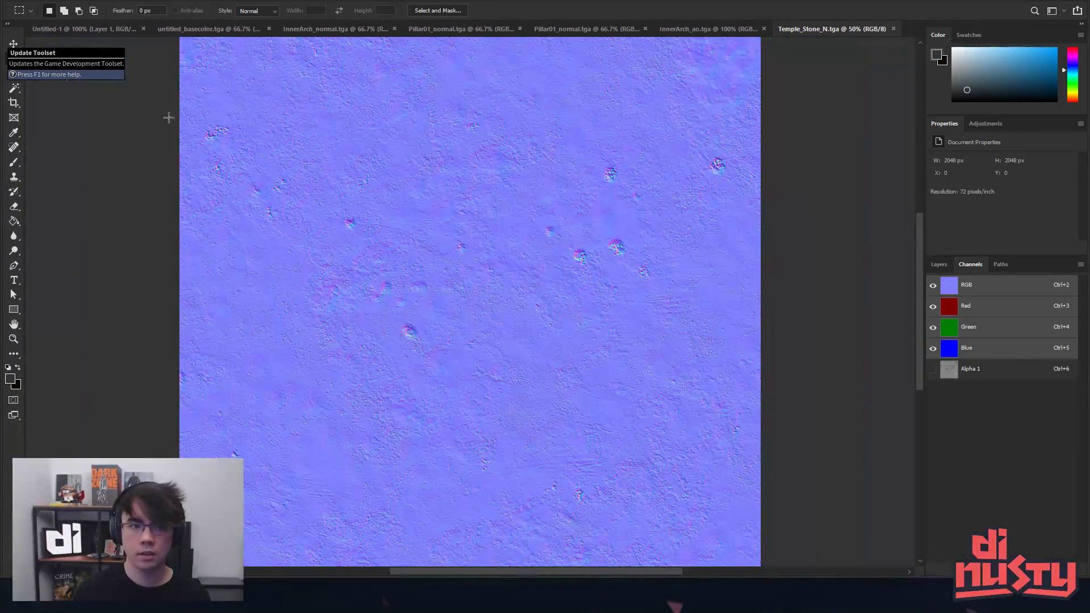
- Return to Unity, duplicate the large InnerArch, place the copy in the sunlit courtyard and rotate it about 75 degrees around Y
{"action": "key", "text": "alt+Tab"}
{"action": "left_click_drag", "start_coordinate": [488, 216], "coordinate": [374, 138], "text": "alt"}
{"action": "left_click", "coordinate": [684, 213]}
{"action": "key", "text": "ctrl+d"}
{"action": "key", "text": "f"}
{"action": "left_click_drag", "start_coordinate": [452, 175], "coordinate": [396, 299], "text": "alt"}
{"action": "key", "text": "e"}
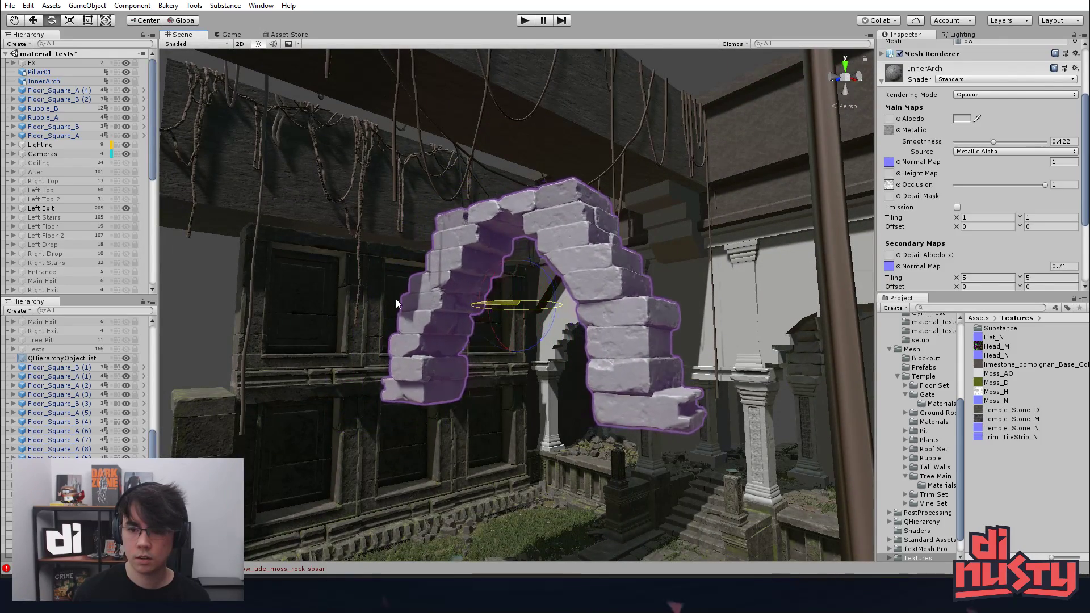
{"action": "left_click", "coordinate": [525, 382]}
- Inspect the duplicated arch's stone surface up close and check which texture its secondary Normal Map uses, leaving the texture choice as is
{"action": "left_click_drag", "start_coordinate": [525, 381], "coordinate": [655, 287], "text": "alt"}
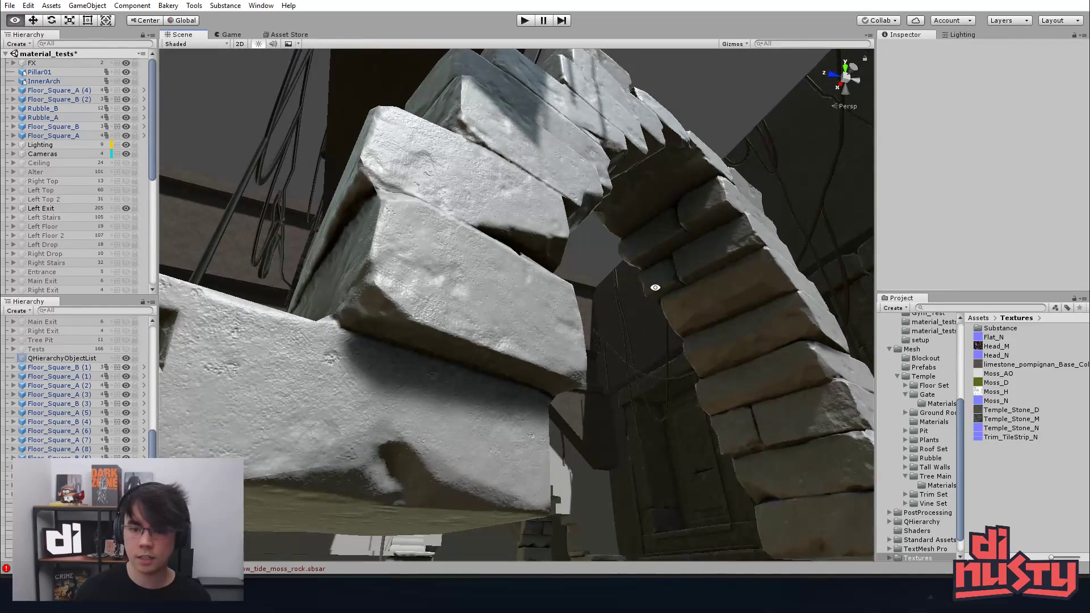
{"action": "left_click", "coordinate": [490, 267]}
{"action": "left_click_drag", "start_coordinate": [559, 309], "coordinate": [611, 287], "text": "alt"}
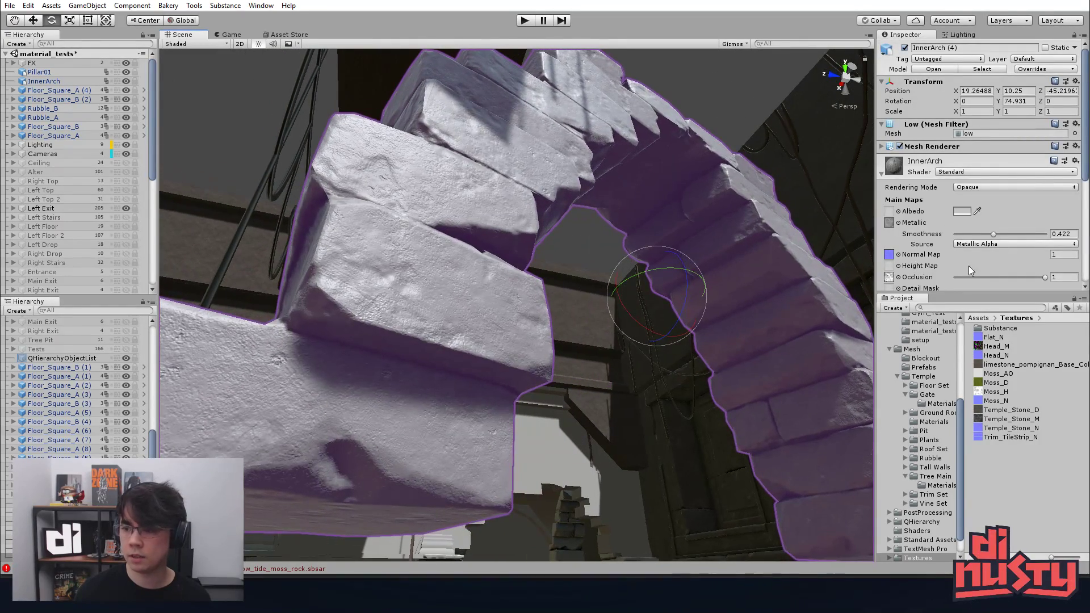
{"action": "scroll", "coordinate": [969, 265], "scroll_direction": "down", "scroll_amount": 8}
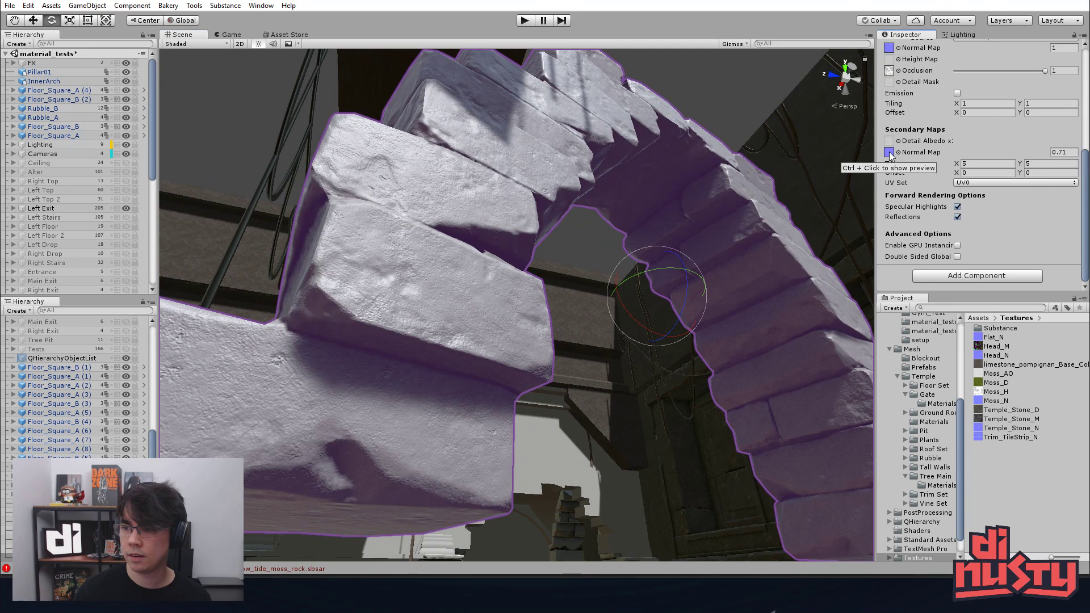
{"action": "left_click", "coordinate": [899, 152]}
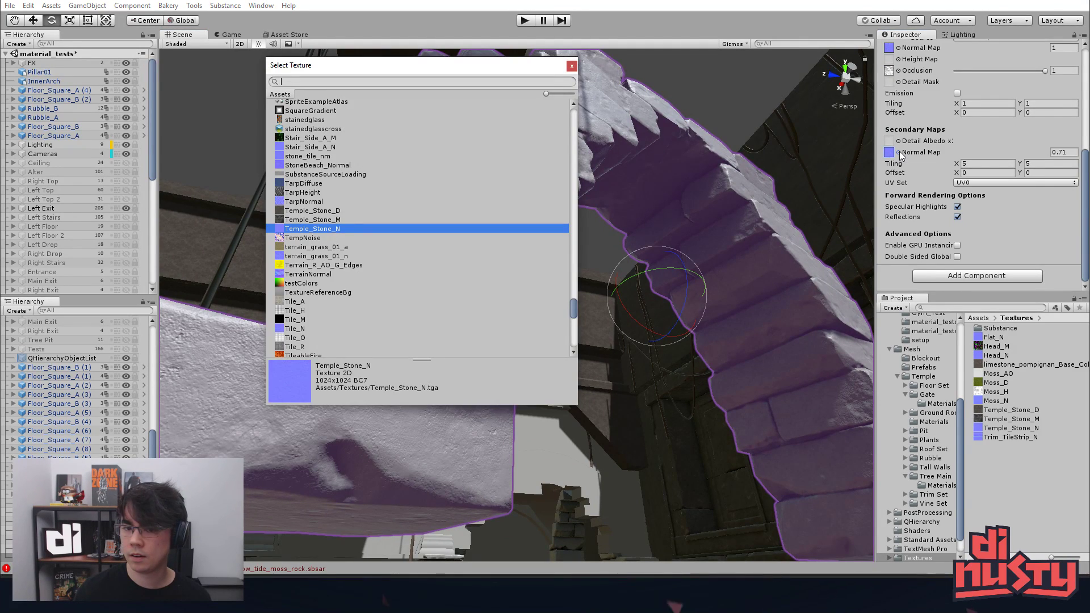
{"action": "left_click", "coordinate": [573, 65]}
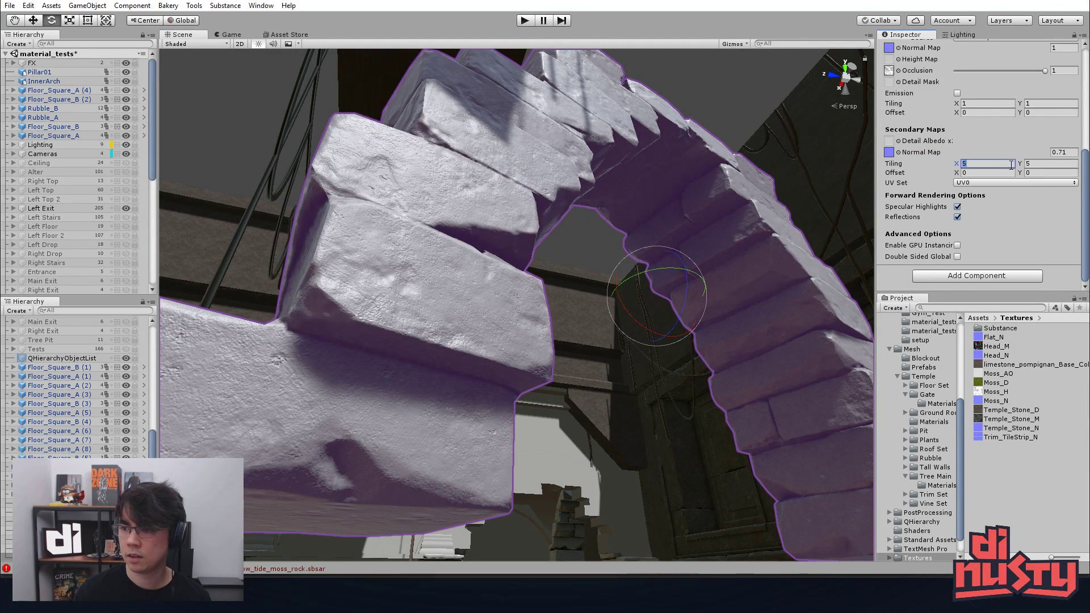
- Set the duplicated arch's Secondary Maps tiling to 0 in X and Y and inspect the stone without the detail pattern
{"action": "type", "text": "0"}
{"action": "left_click", "coordinate": [1044, 165]}
{"action": "type", "text": "0"}
{"action": "scroll", "coordinate": [682, 202], "scroll_direction": "down", "scroll_amount": 5}
{"action": "left_click_drag", "start_coordinate": [682, 202], "coordinate": [674, 606], "text": "alt"}
{"action": "left_click", "coordinate": [704, 147]}
{"action": "left_click_drag", "start_coordinate": [704, 147], "coordinate": [705, 213], "text": "alt"}
{"action": "left_click_drag", "start_coordinate": [705, 229], "coordinate": [696, 233], "text": "alt"}
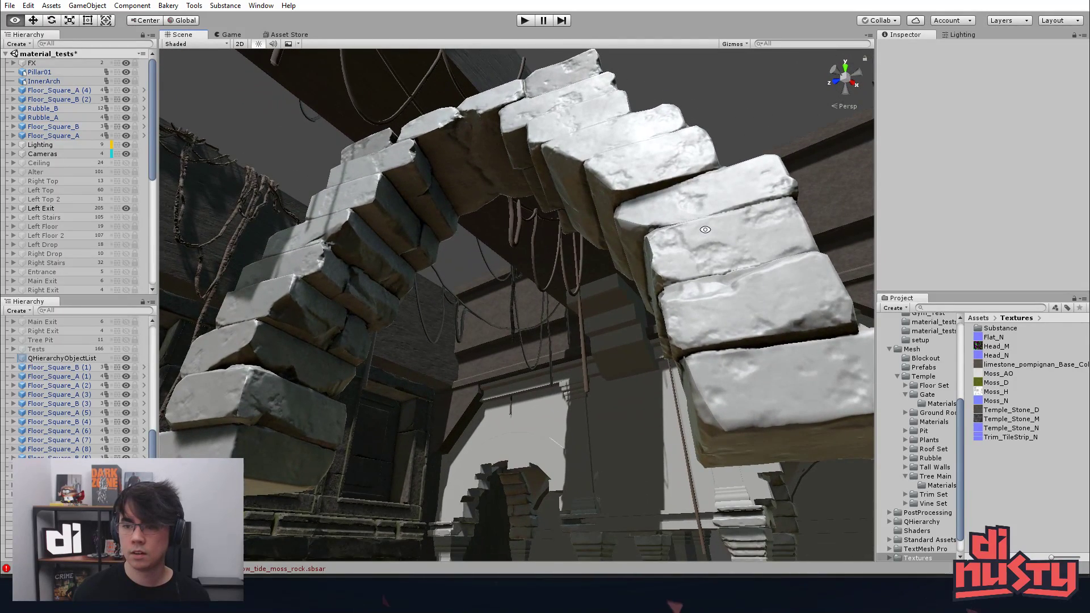
- Reselect the duplicated arch and set its Secondary Maps tiling to 1 in both X and Y
{"action": "left_click", "coordinate": [695, 184]}
{"action": "scroll", "coordinate": [900, 233], "scroll_direction": "down", "scroll_amount": 3}
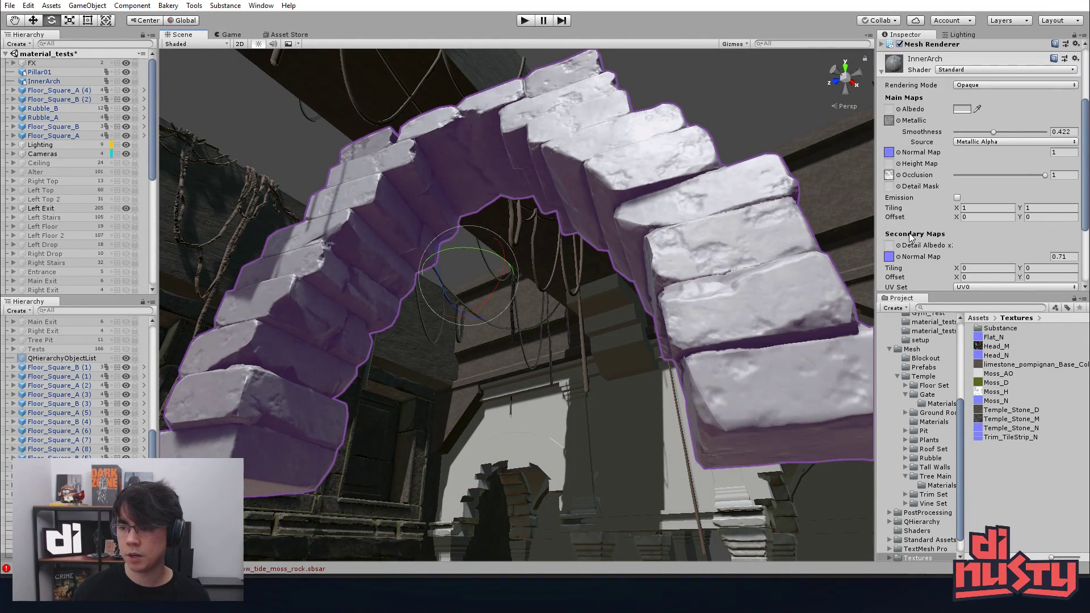
{"action": "left_click", "coordinate": [985, 268]}
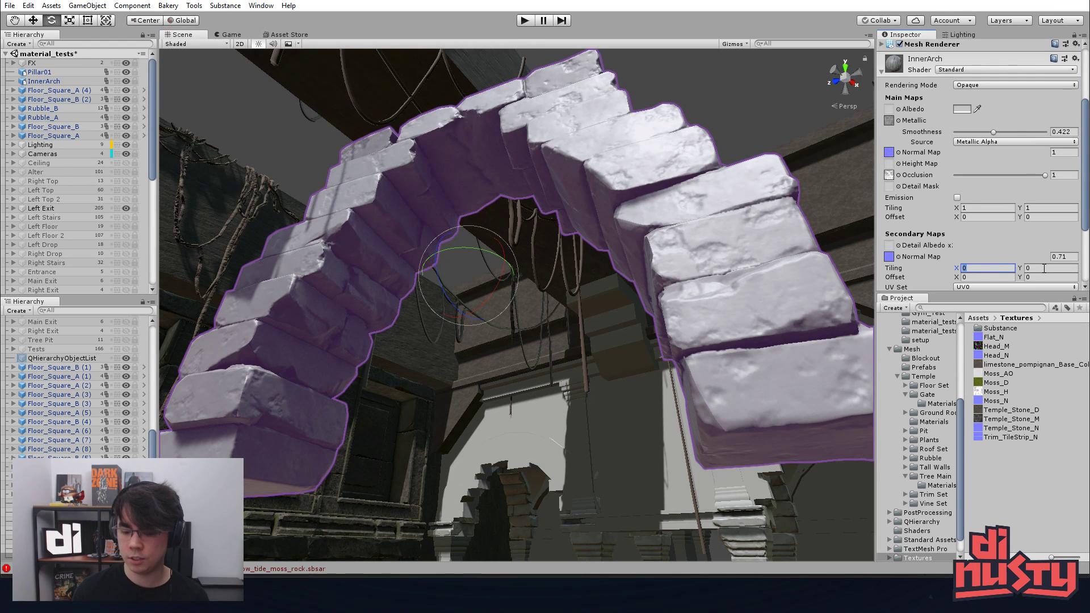
{"action": "type", "text": "1"}
{"action": "left_click", "coordinate": [1043, 268]}
{"action": "type", "text": "1"}
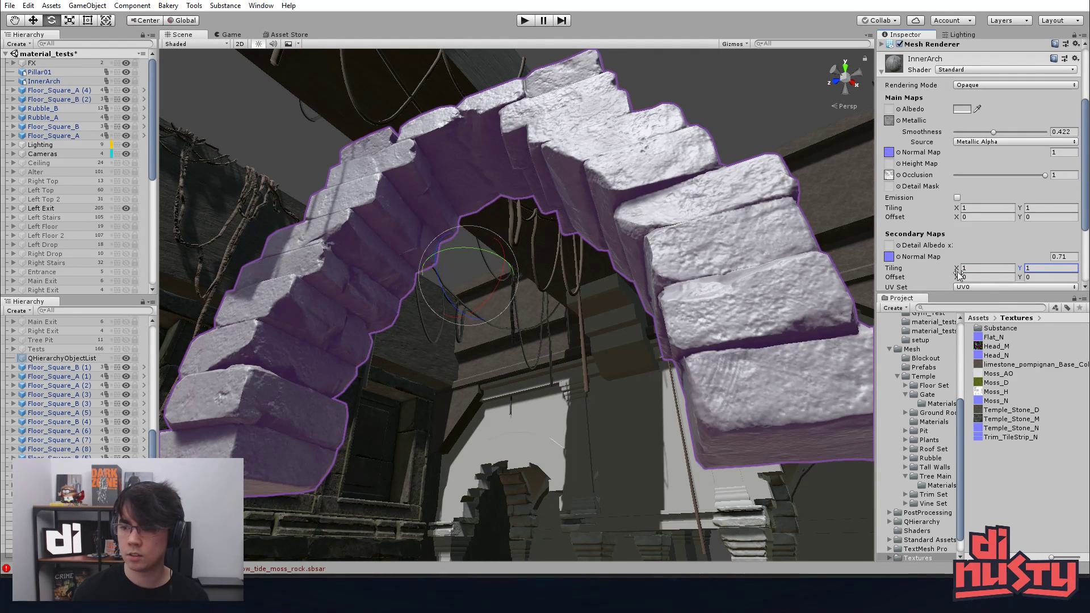
- Increase the arch material's Secondary Maps tiling to 2 and finally to 3 in both X and Y
{"action": "left_click", "coordinate": [994, 268]}
{"action": "type", "text": "2"}
{"action": "left_click", "coordinate": [1039, 269]}
{"action": "type", "text": "2"}
{"action": "key", "text": "shift+Tab"}
{"action": "type", "text": "3"}
{"action": "key", "text": "Tab"}
{"action": "type", "text": "3"}
{"action": "key", "text": "shift+Tab"}
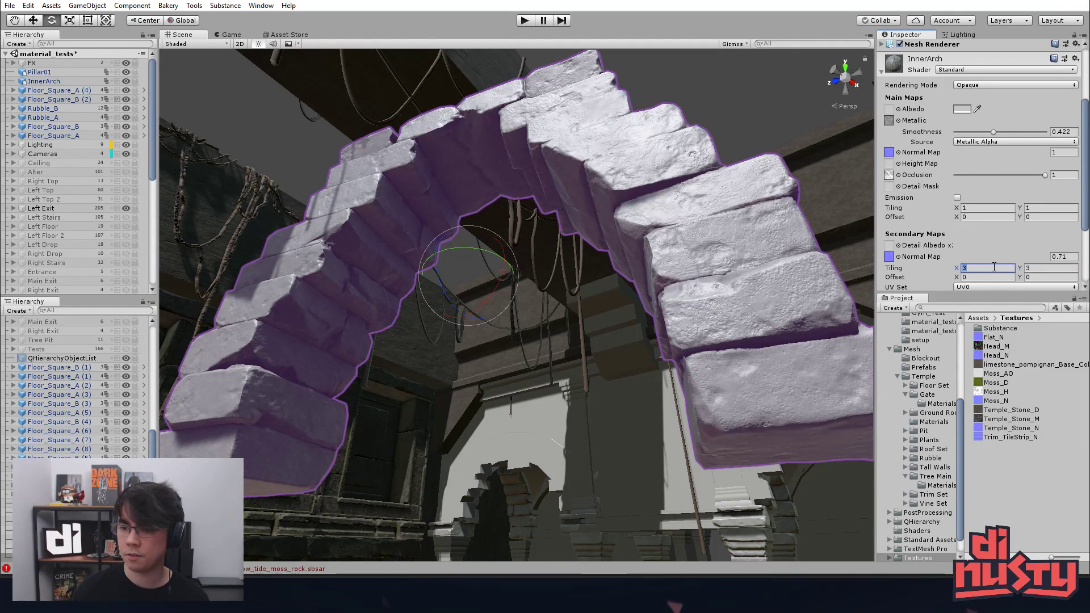
- Delete the duplicated arch from the sunlit courtyard
{"action": "left_click_drag", "start_coordinate": [670, 166], "coordinate": [524, 223], "text": "alt"}
{"action": "left_click", "coordinate": [598, 84]}
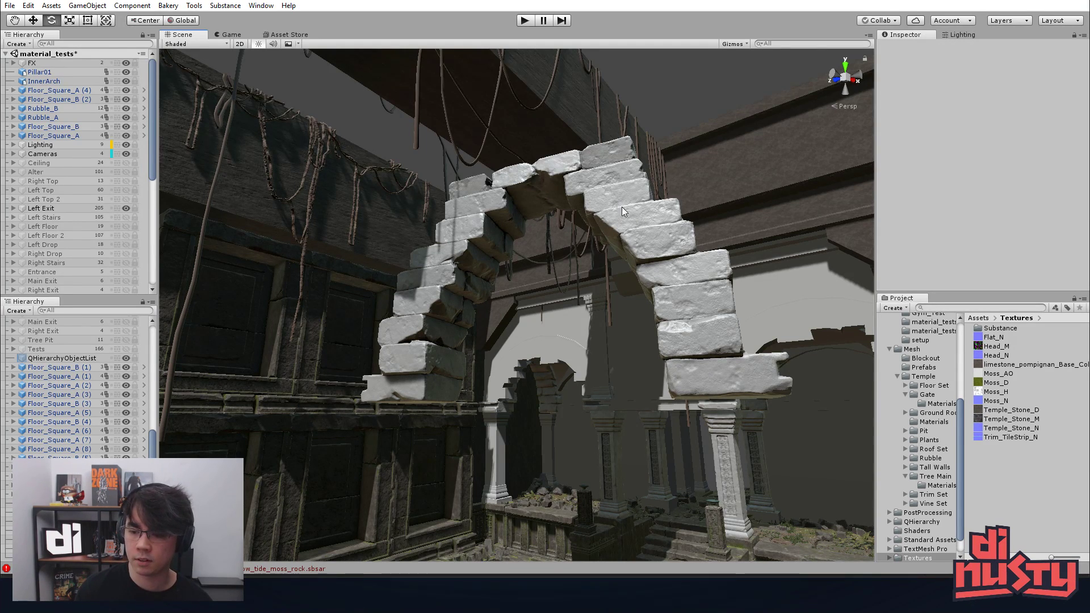
{"action": "left_click", "coordinate": [669, 208]}
{"action": "key", "text": "Delete"}
- Focus on the Pillar01 column and examine its carved panel and stone surface from several sides
{"action": "left_click", "coordinate": [724, 452]}
{"action": "key", "text": "f"}
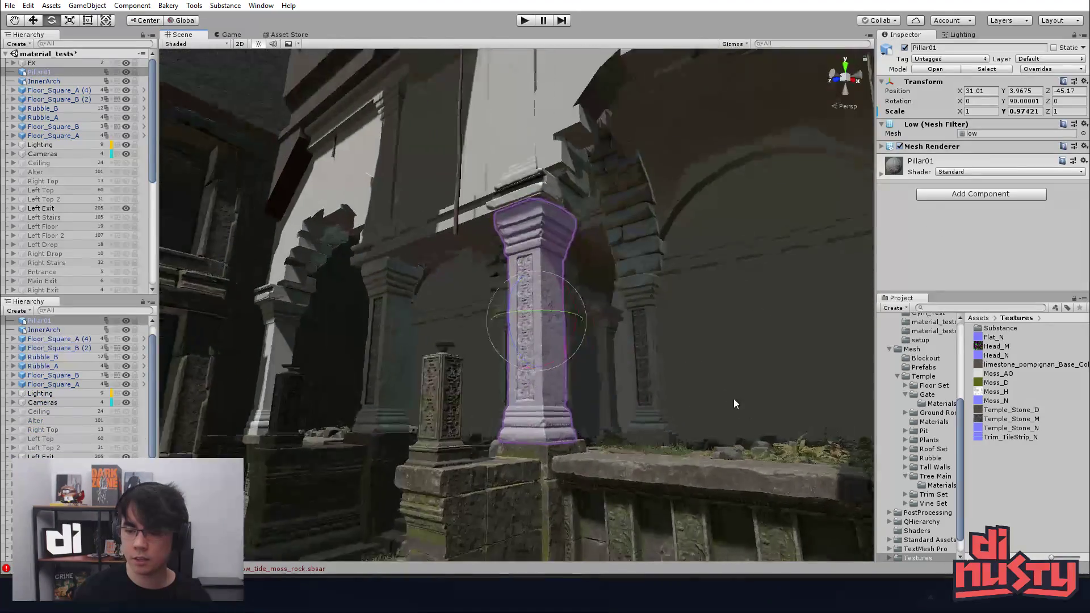
{"action": "left_click", "coordinate": [682, 404]}
{"action": "right_click_drag", "start_coordinate": [577, 396], "coordinate": [653, 415], "text": "alt"}
{"action": "left_click_drag", "start_coordinate": [653, 415], "coordinate": [630, 407], "text": "alt"}
{"action": "right_click_drag", "start_coordinate": [630, 406], "coordinate": [643, 409], "text": "alt"}
{"action": "left_click_drag", "start_coordinate": [643, 409], "coordinate": [532, 451], "text": "alt"}
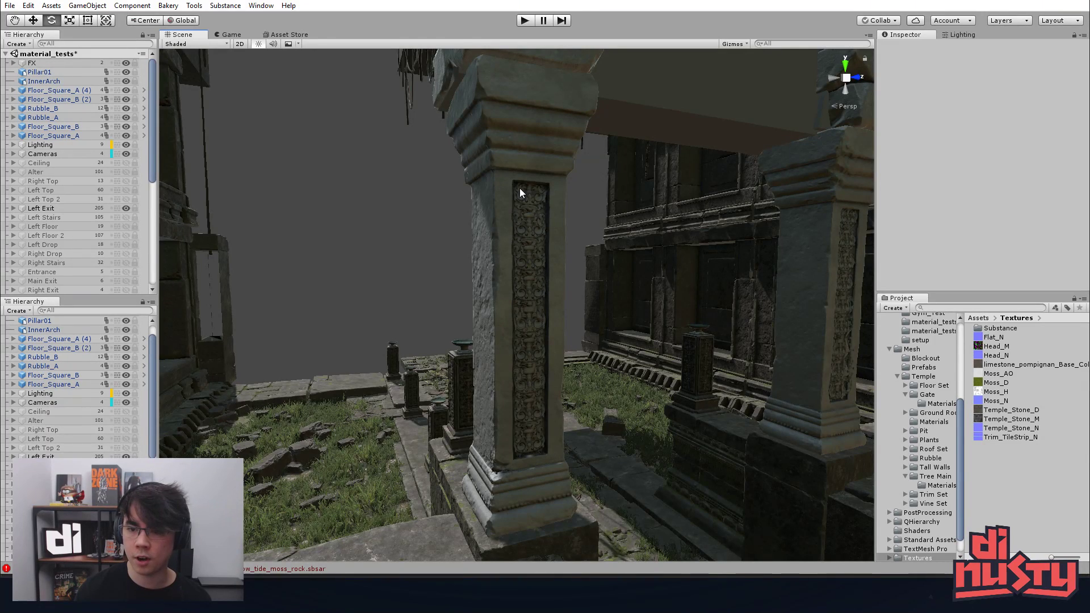
- Select Pillar01, show the wireframe of selected objects in the scene and examine the pillar's mesh from several angles
{"action": "left_click", "coordinate": [531, 348]}
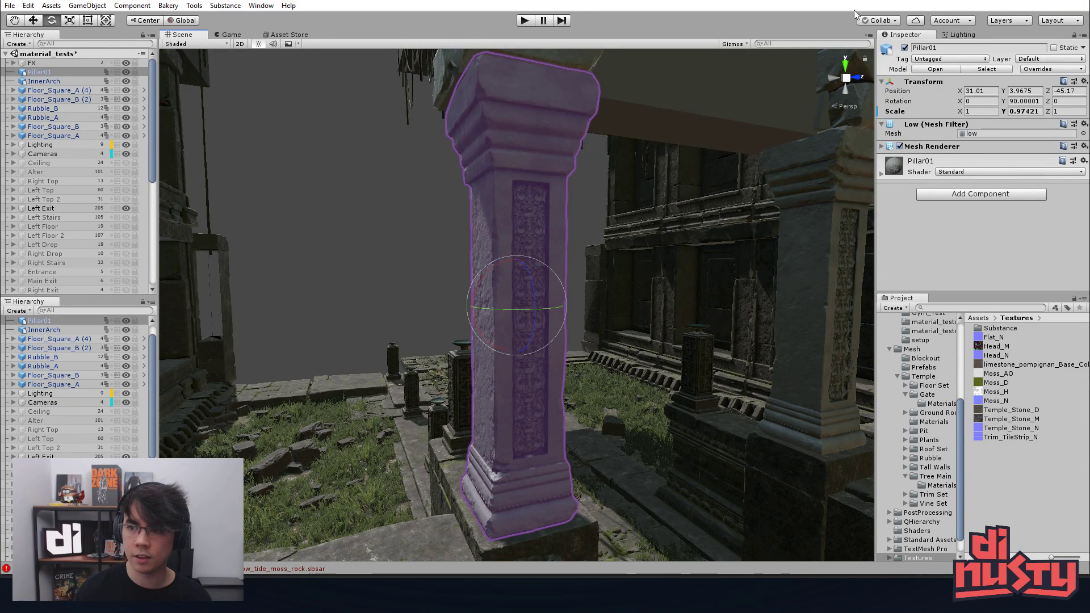
{"action": "left_click", "coordinate": [734, 44]}
{"action": "left_click", "coordinate": [741, 93]}
{"action": "left_click", "coordinate": [620, 175]}
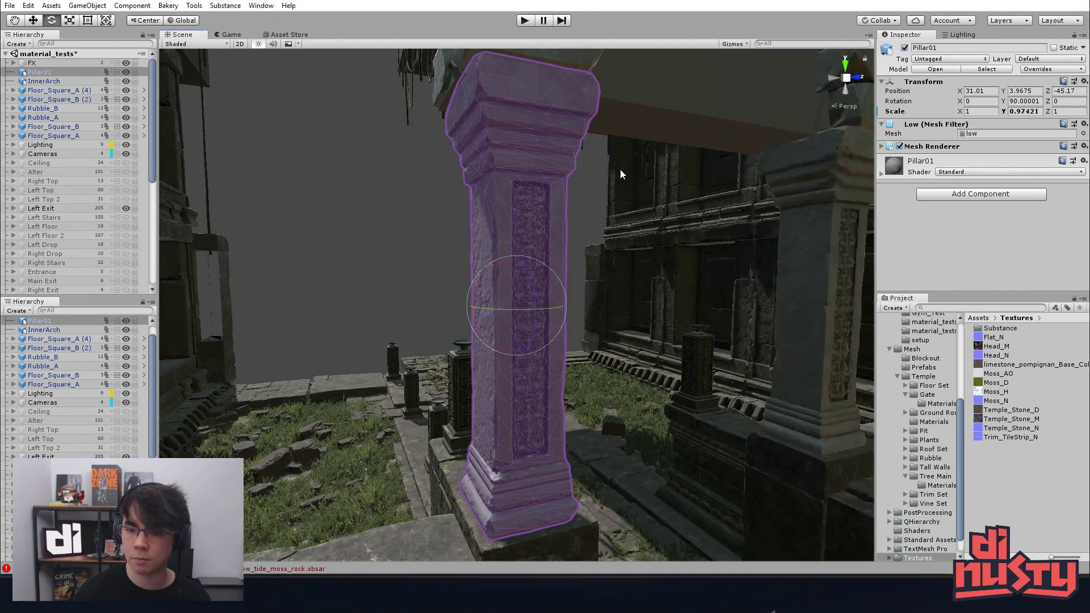
{"action": "left_click_drag", "start_coordinate": [621, 175], "coordinate": [561, 178], "text": "alt"}
{"action": "left_click", "coordinate": [559, 181]}
{"action": "left_click_drag", "start_coordinate": [572, 231], "coordinate": [652, 176], "text": "alt"}
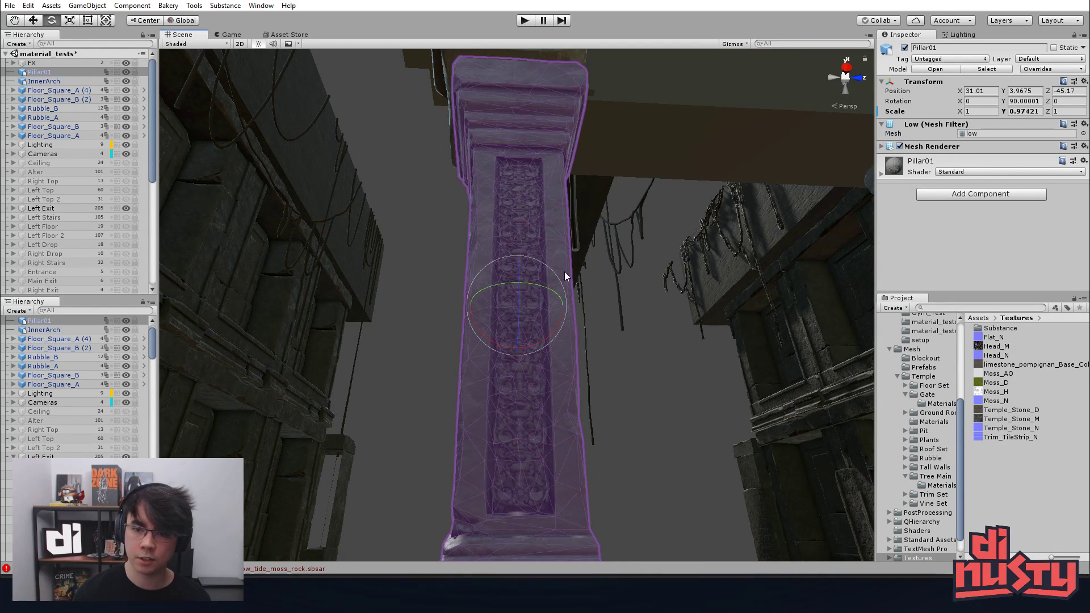
{"action": "left_click_drag", "start_coordinate": [550, 384], "coordinate": [527, 376], "text": "alt"}
{"action": "left_click", "coordinate": [373, 364]}
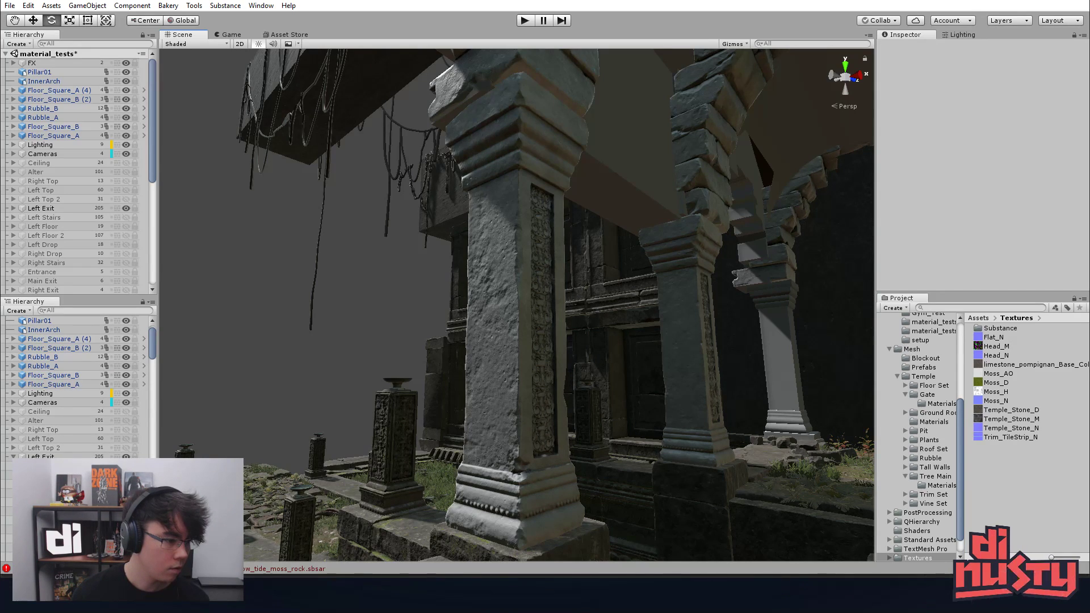
- Switch to Notion, open The Empire Command page and view its Stream Schedule
{"action": "key", "text": "alt+Tab"}
{"action": "key", "text": "alt+Tab"}
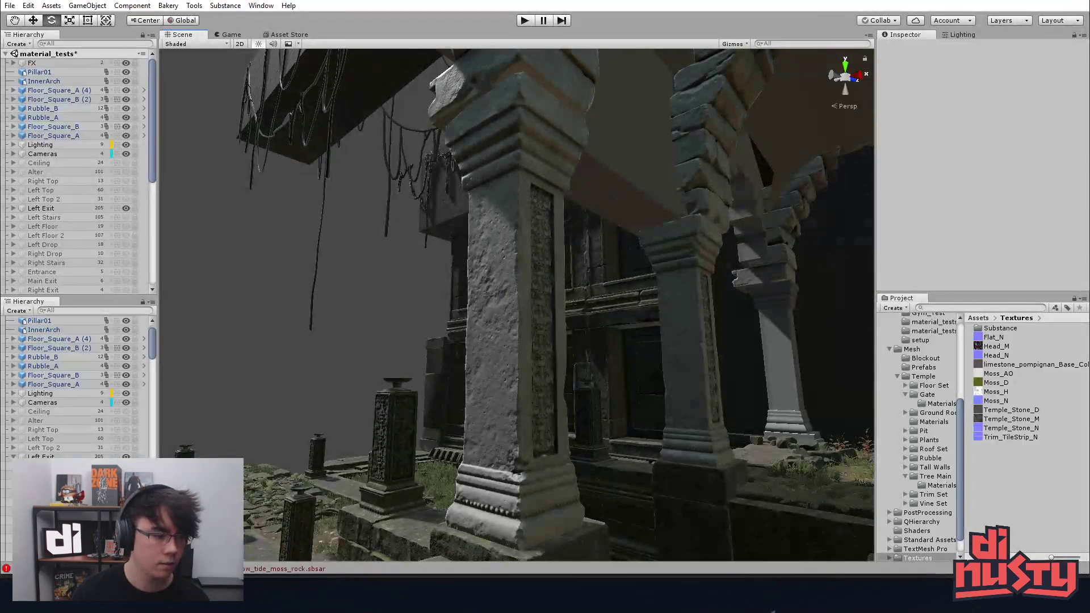
{"action": "key", "text": "alt+Tab"}
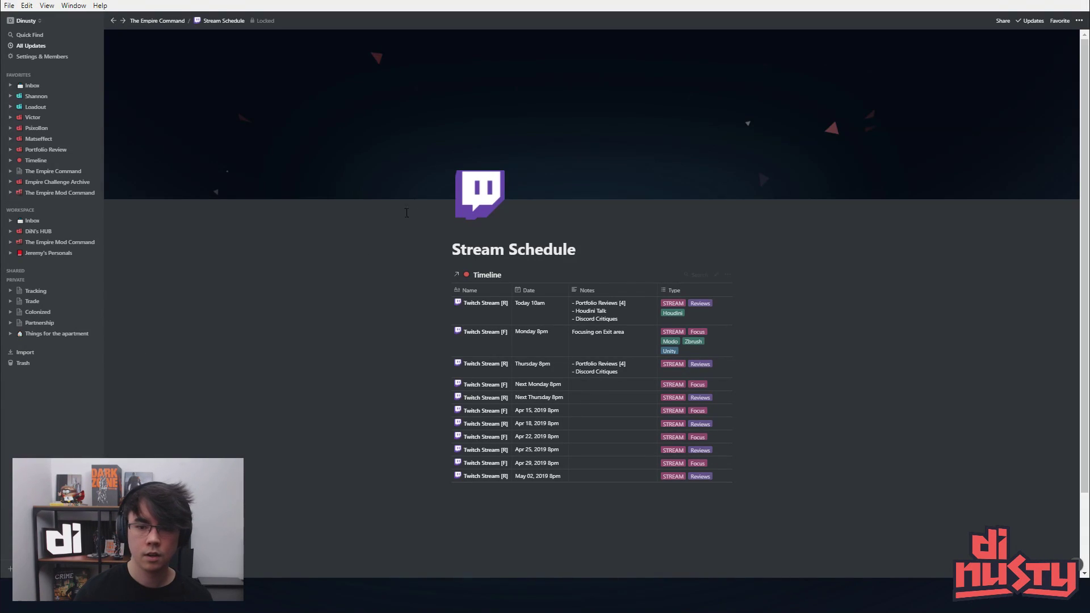
{"action": "left_click", "coordinate": [68, 171]}
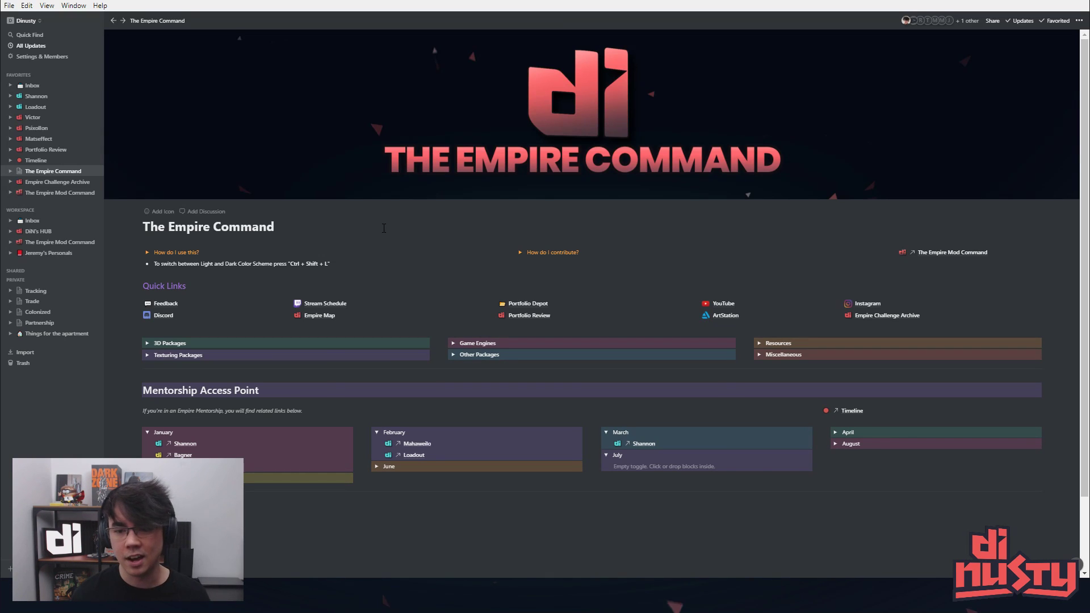
{"action": "left_click", "coordinate": [325, 303]}
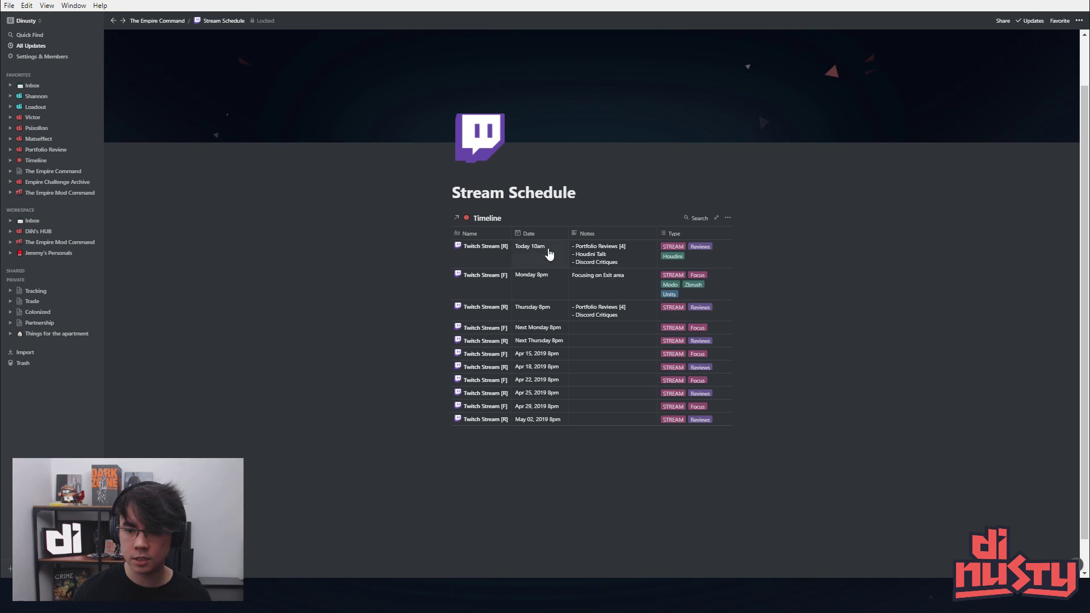